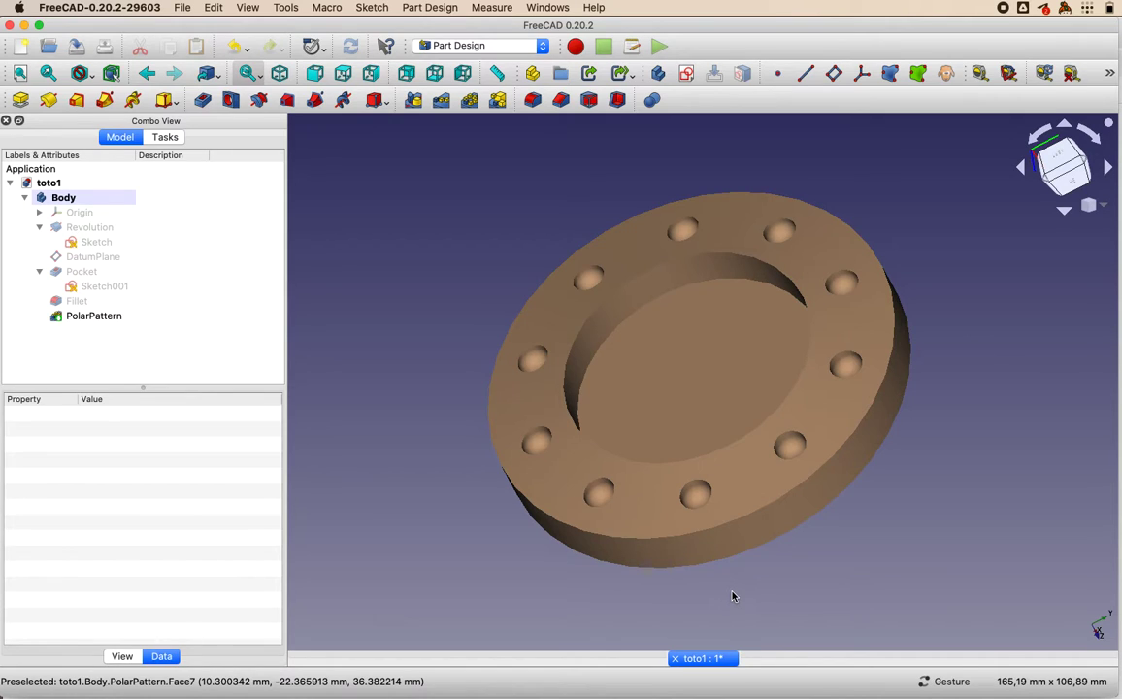
- Create a new document and add a body with a sketch on the XY plane
left_click(12, 184)
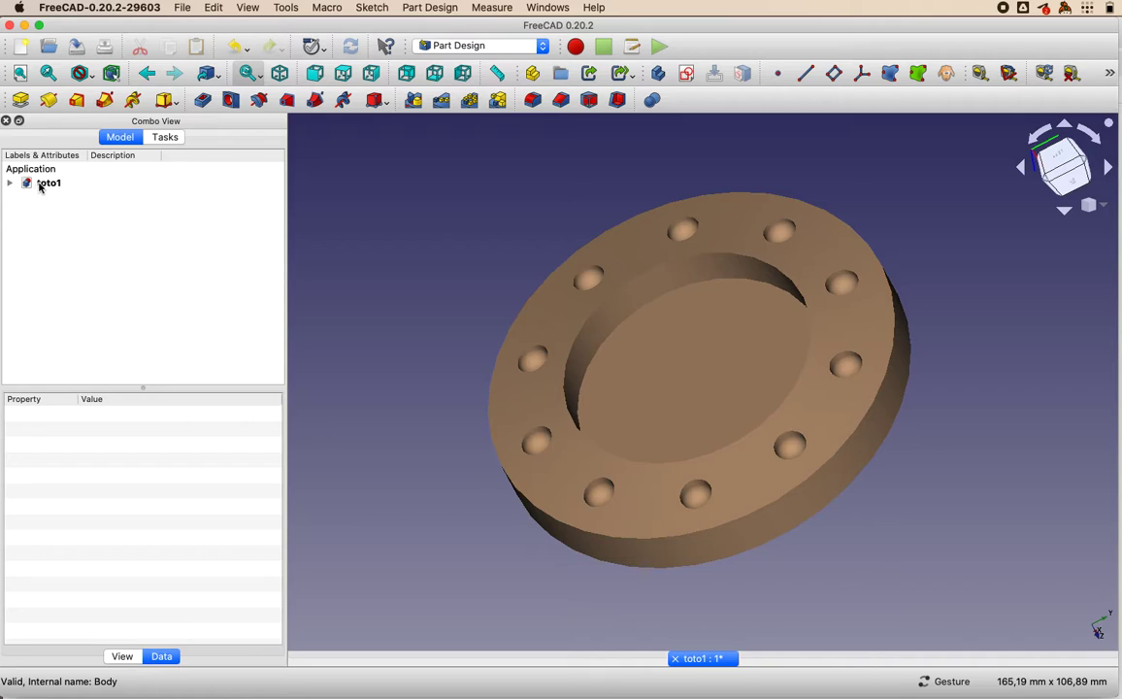
left_click(20, 46)
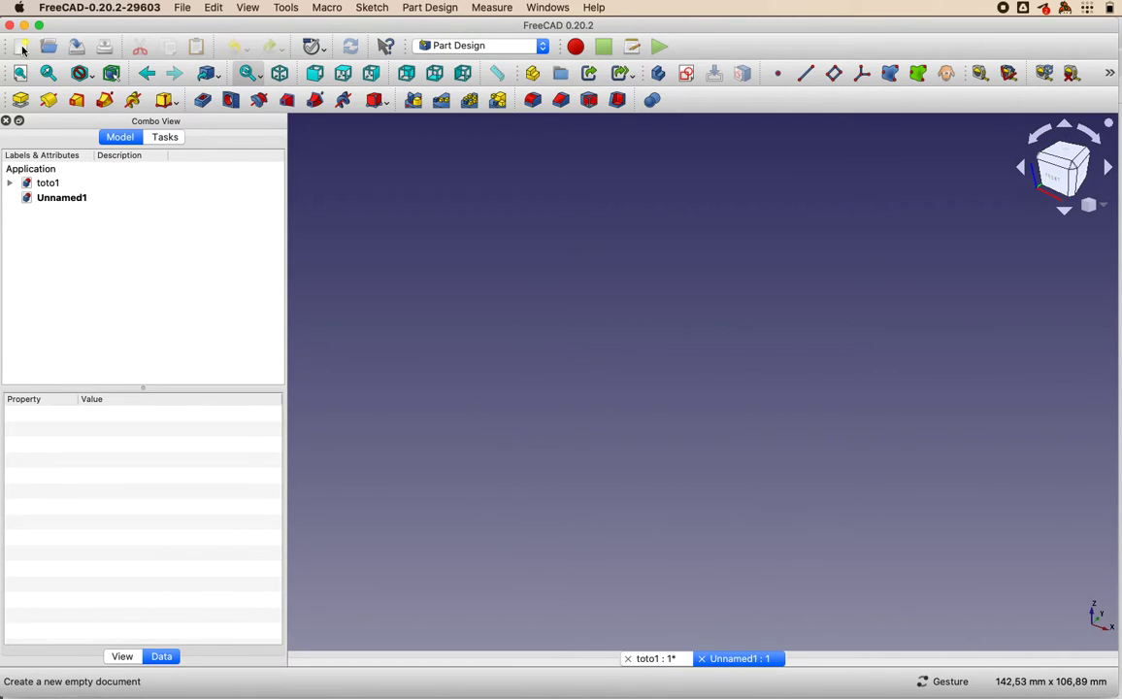
left_click(57, 196)
left_click(165, 138)
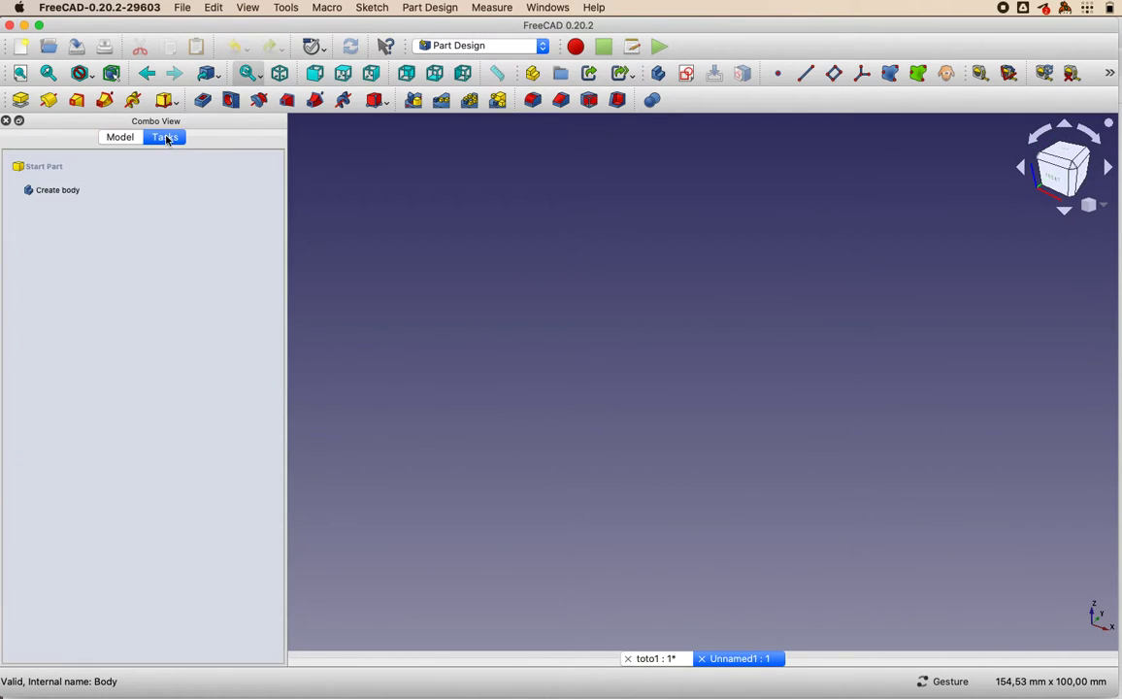
left_click(68, 192)
left_click(72, 192)
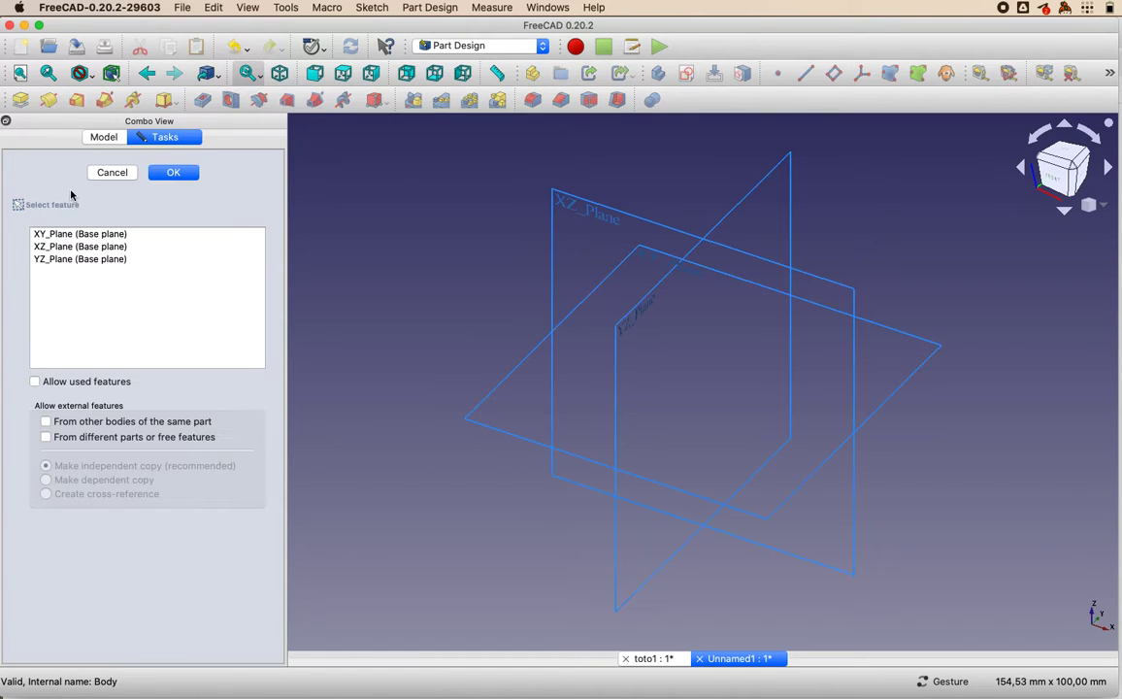
double_click(88, 235)
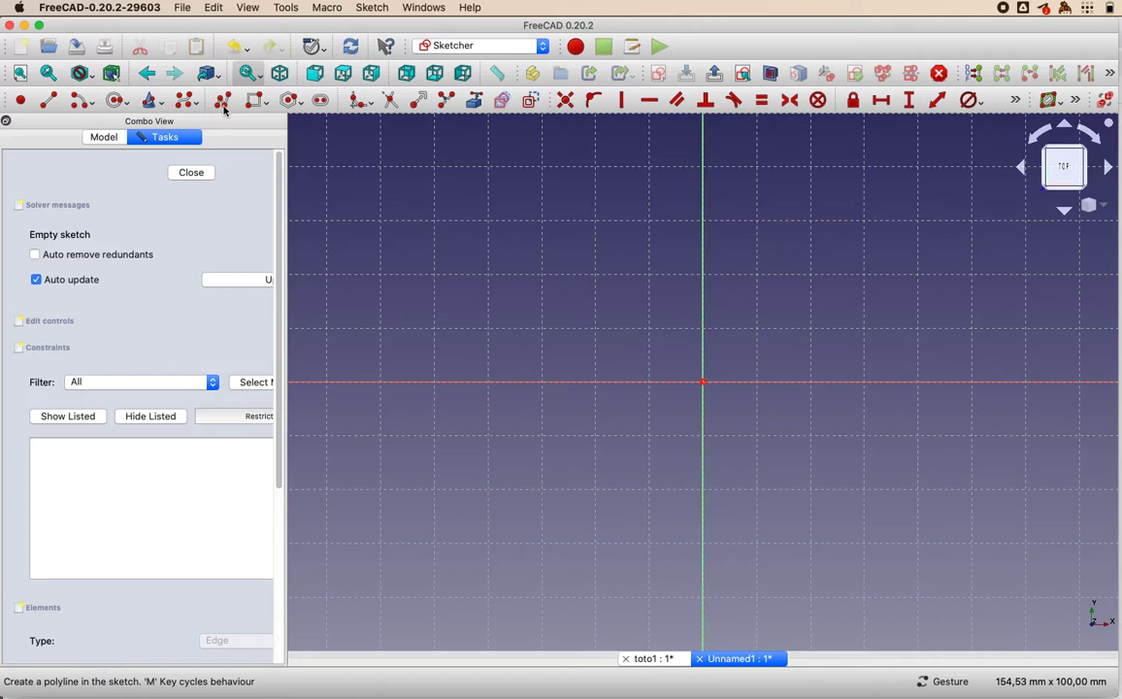
- Sketch a closed seven-sided polyline starting about 50 mm up the vertical axis, with one edge on each sketch axis
left_click(223, 103)
scroll(767, 308, "down", 3)
right_click_drag(800, 313, 723, 426)
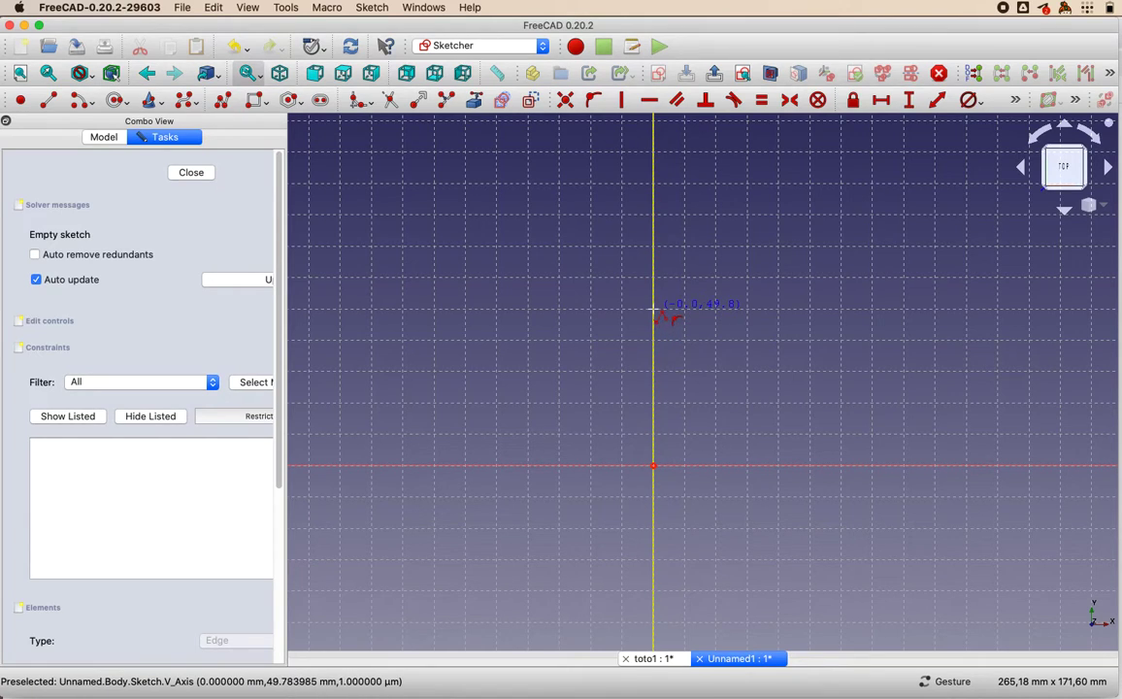
left_click(655, 310)
left_click(739, 233)
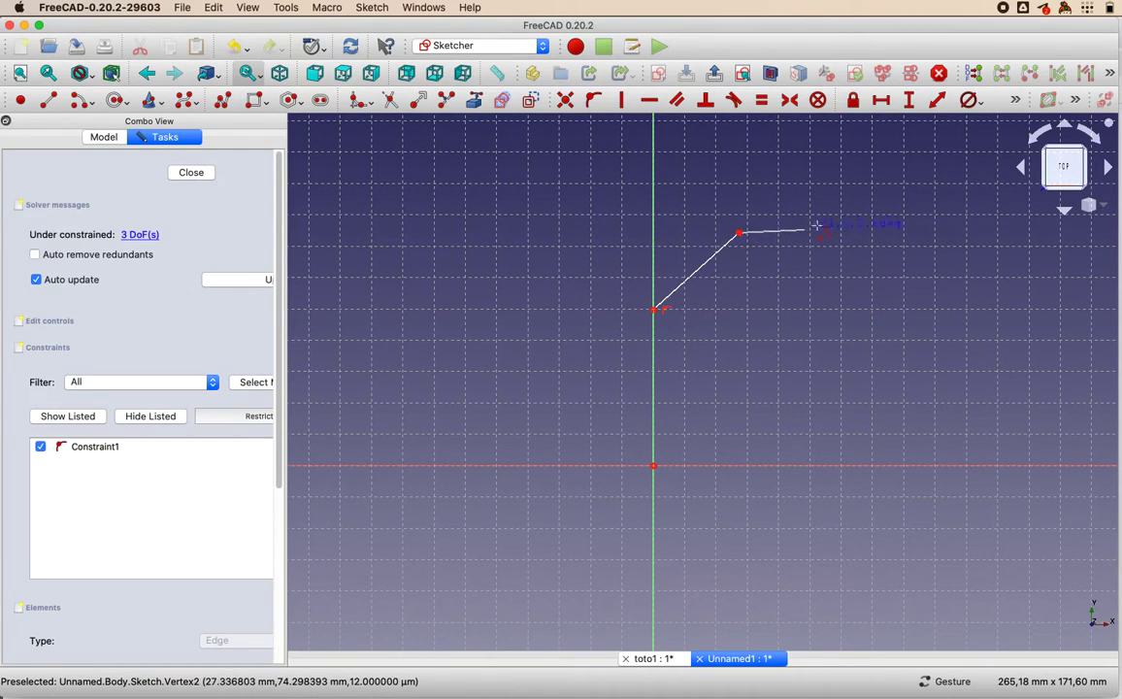
left_click(864, 198)
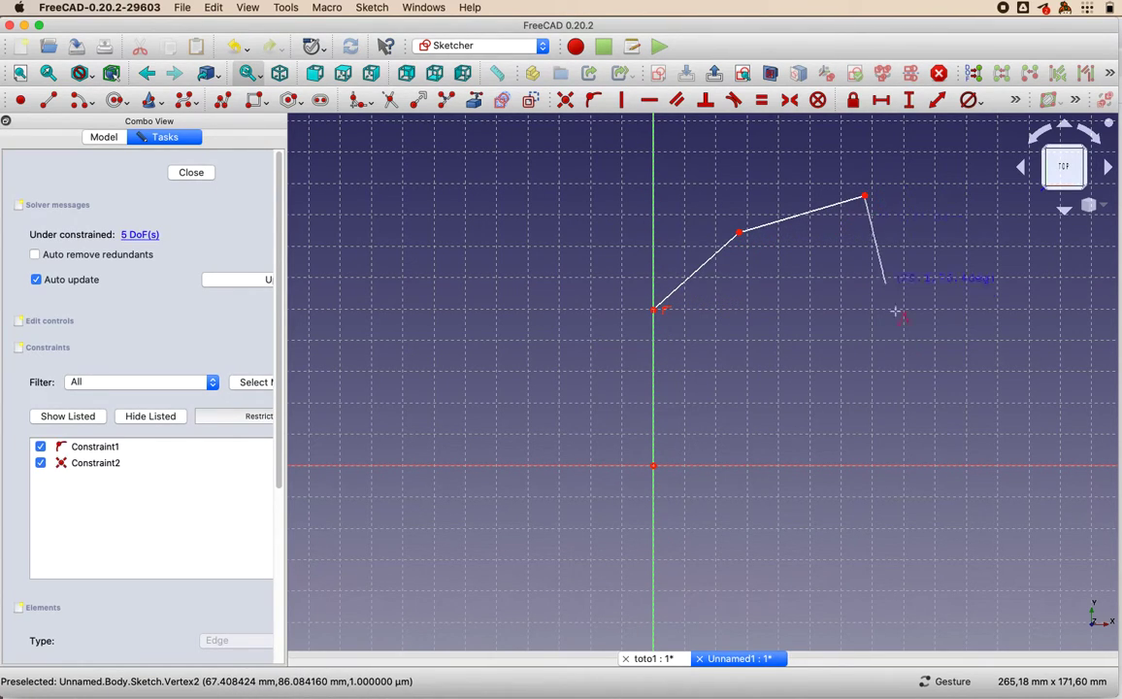
left_click(942, 466)
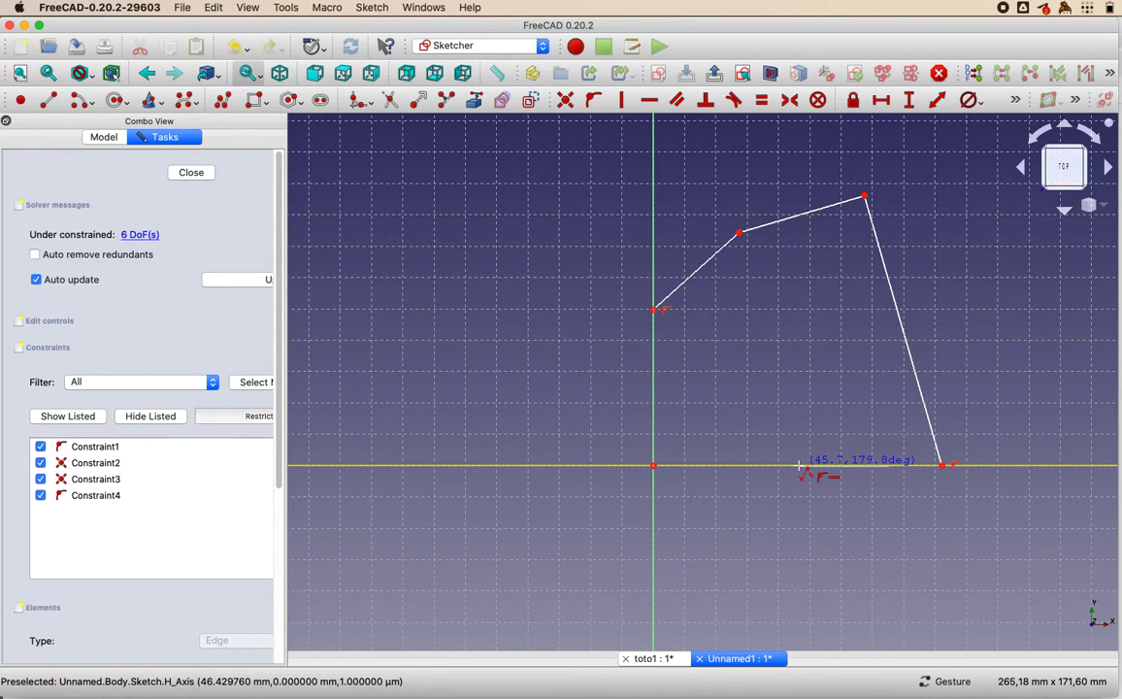
left_click(802, 466)
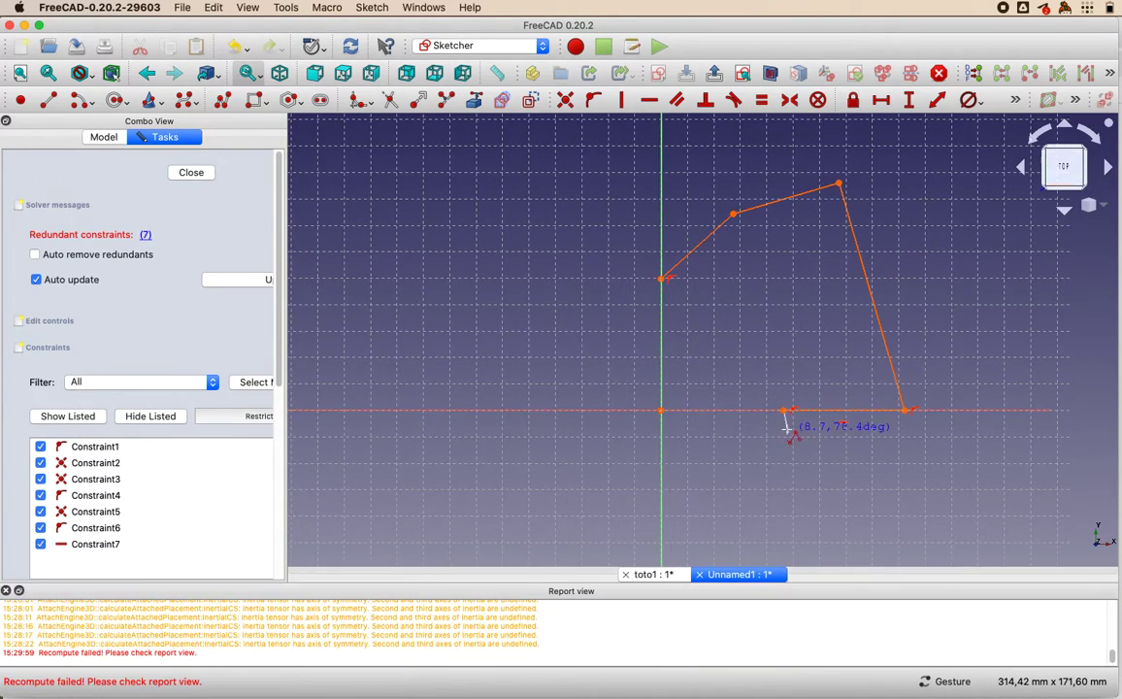
left_click(764, 321)
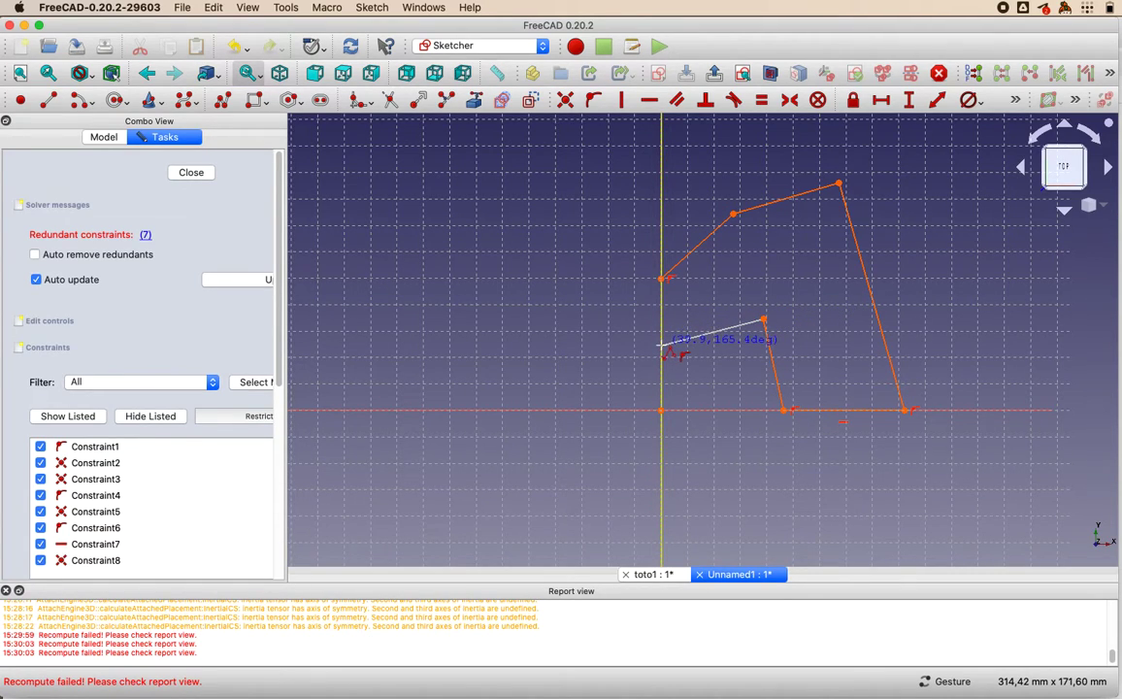
left_click(665, 346)
left_click(661, 280)
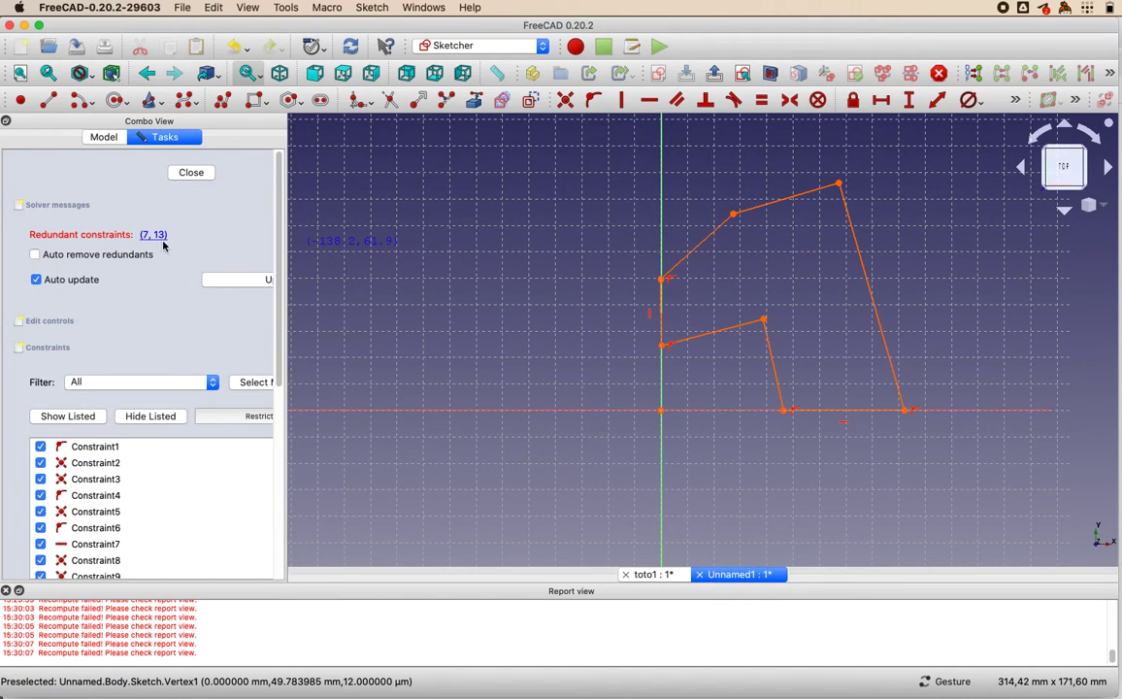
- Delete the redundant horizontal and vertical constraints on the profile edges that lie on the sketch axes
right_click(96, 545)
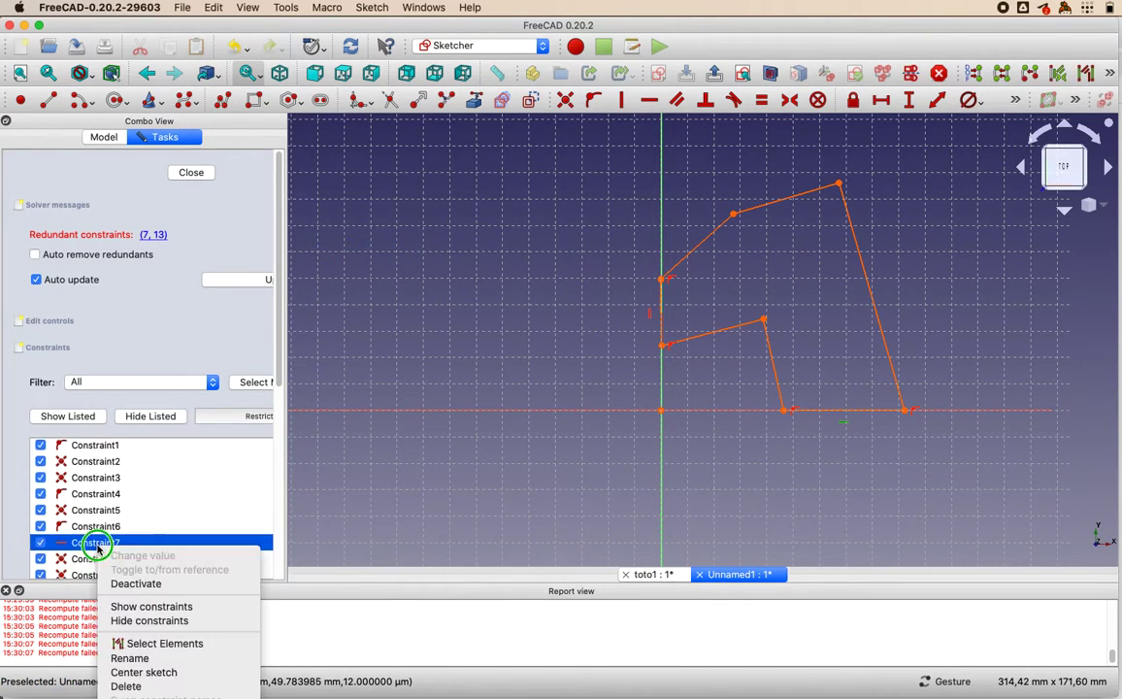
left_click(126, 686)
scroll(187, 538, "down", 3)
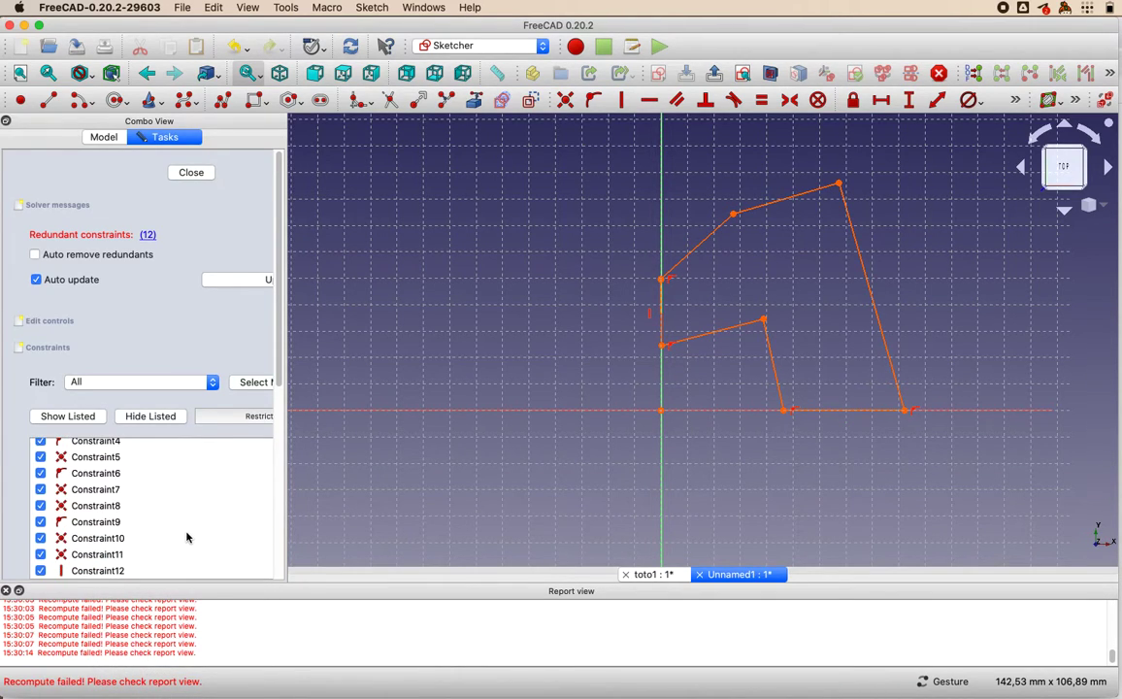
left_click(97, 573)
right_click(101, 573)
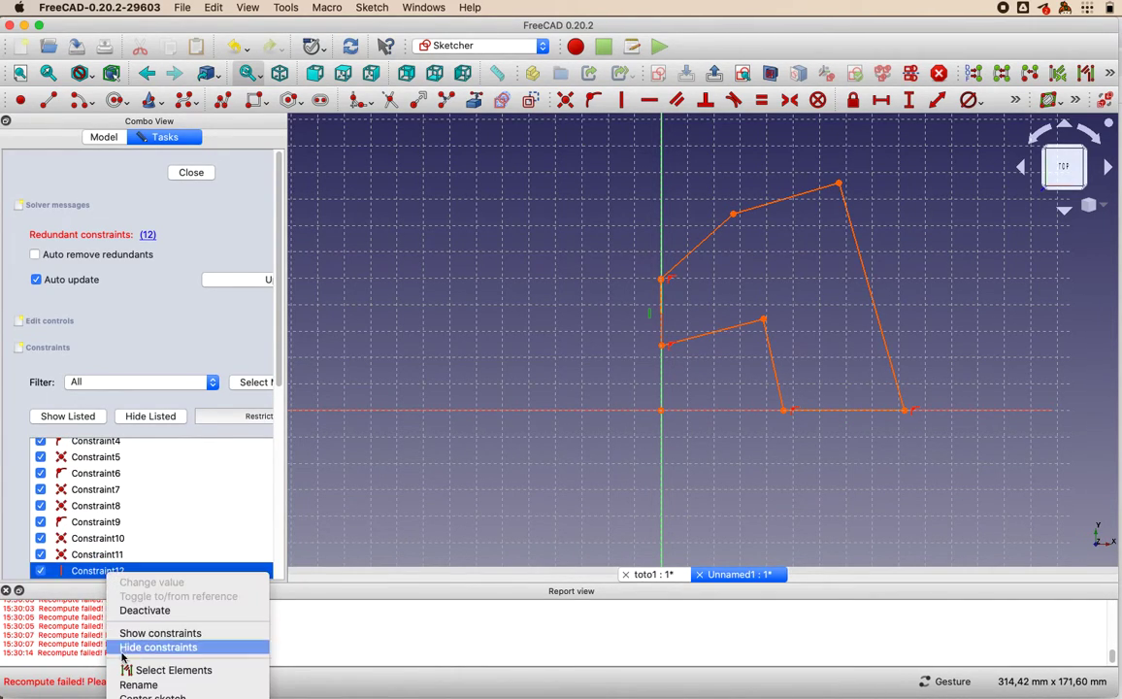
left_click(161, 698)
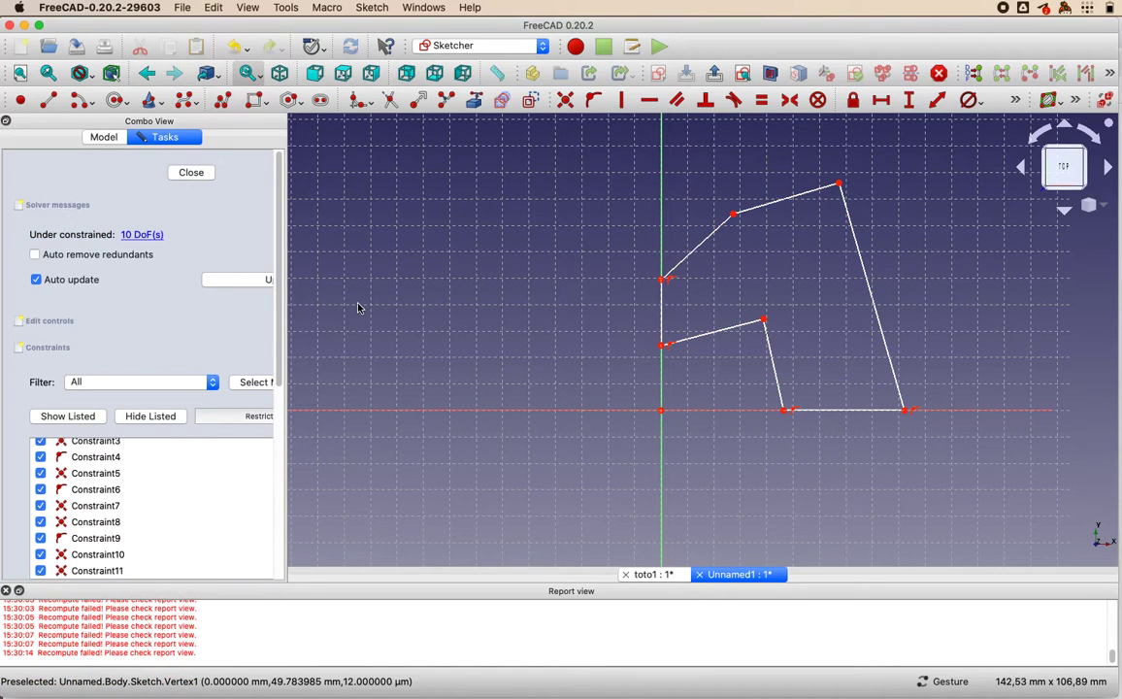
- Constrain the profile's upper and inner top edges horizontal and its outer and inner side edges vertical
left_click(648, 101)
left_click(784, 198)
left_click(726, 332)
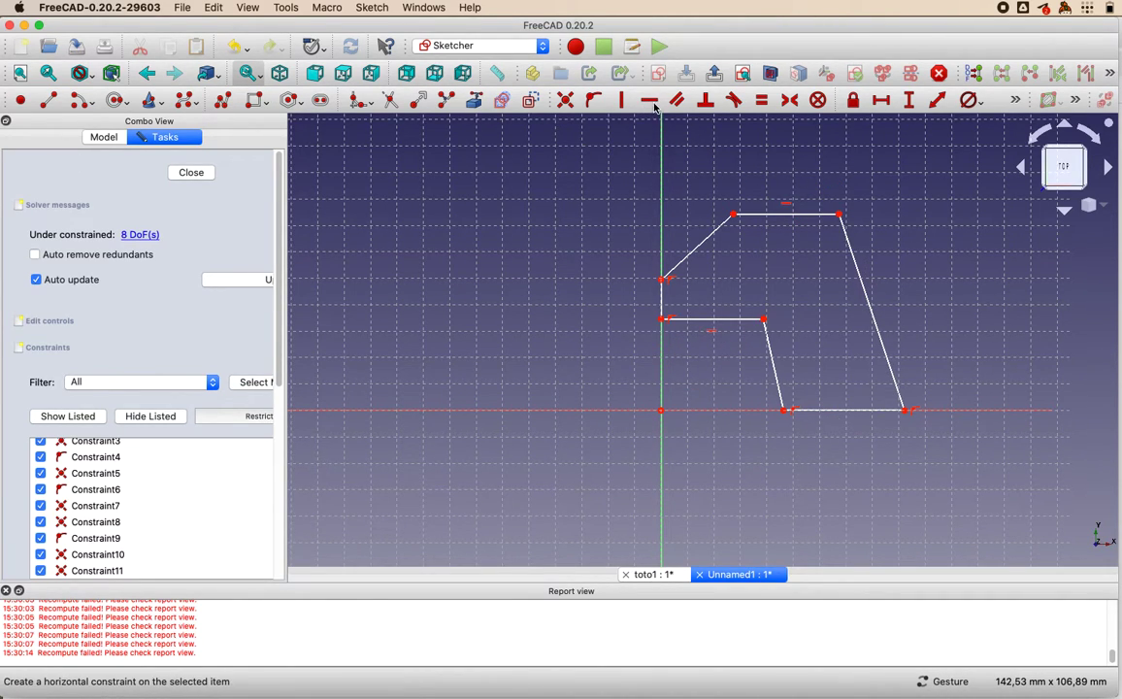
left_click(622, 101)
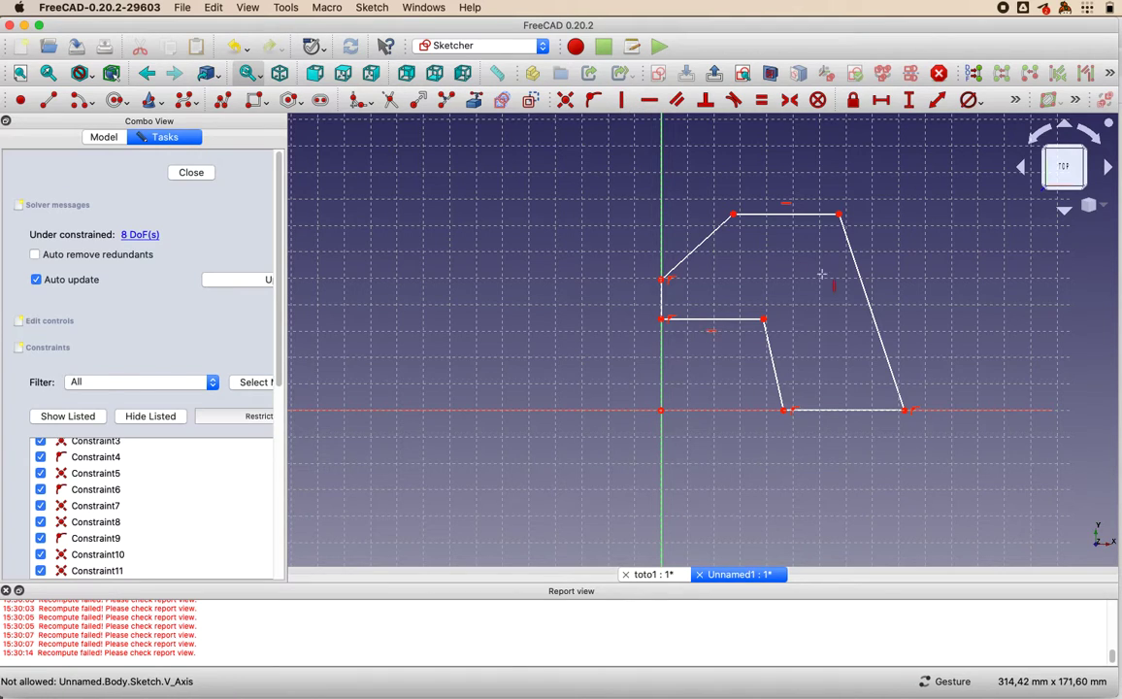
left_click(875, 320)
left_click(775, 373)
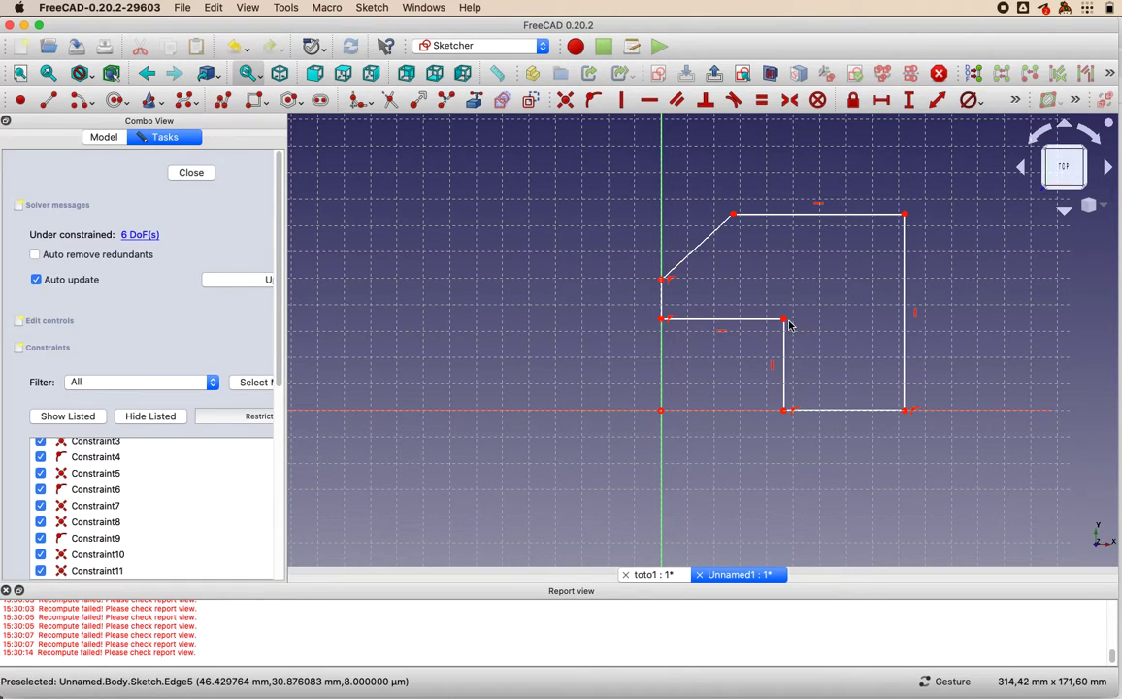
- Reshape the profile into a narrow stepped section about 38 mm wide, its slope starting about 63 mm up the vertical axis, and close the sketch
left_click_drag(784, 351, 715, 344)
left_click_drag(662, 280, 662, 242)
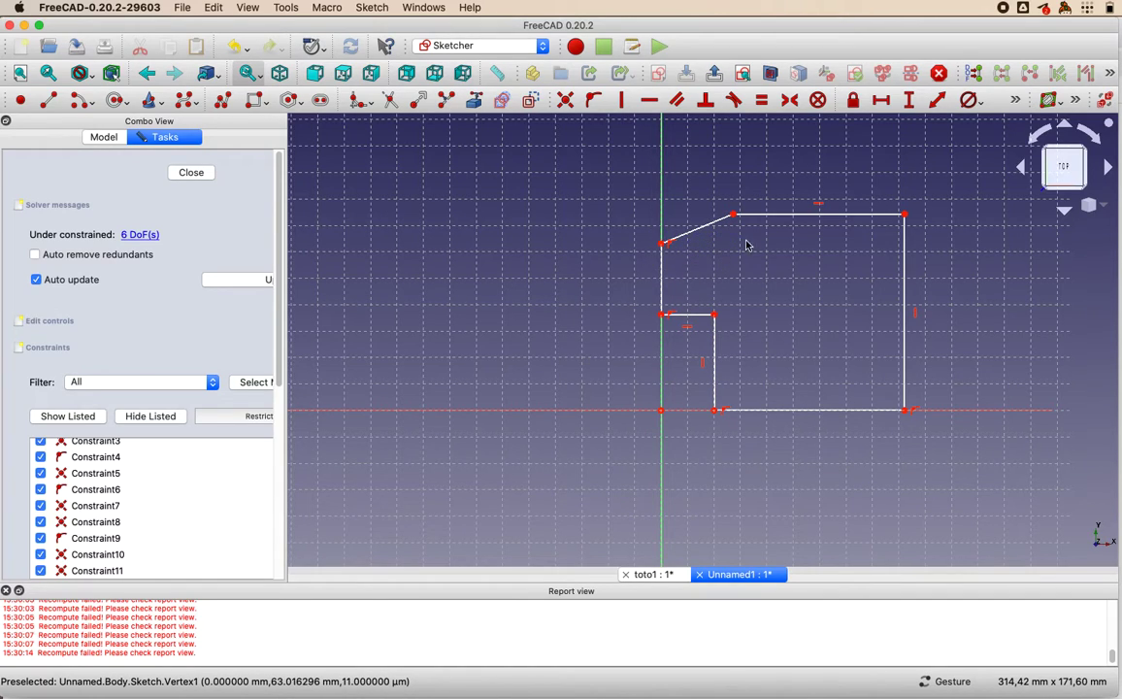
mouse_move(734, 216)
left_mouse_down()
mouse_move(709, 190)
mouse_move(708, 167)
left_mouse_up()
left_click_drag(906, 328, 762, 327)
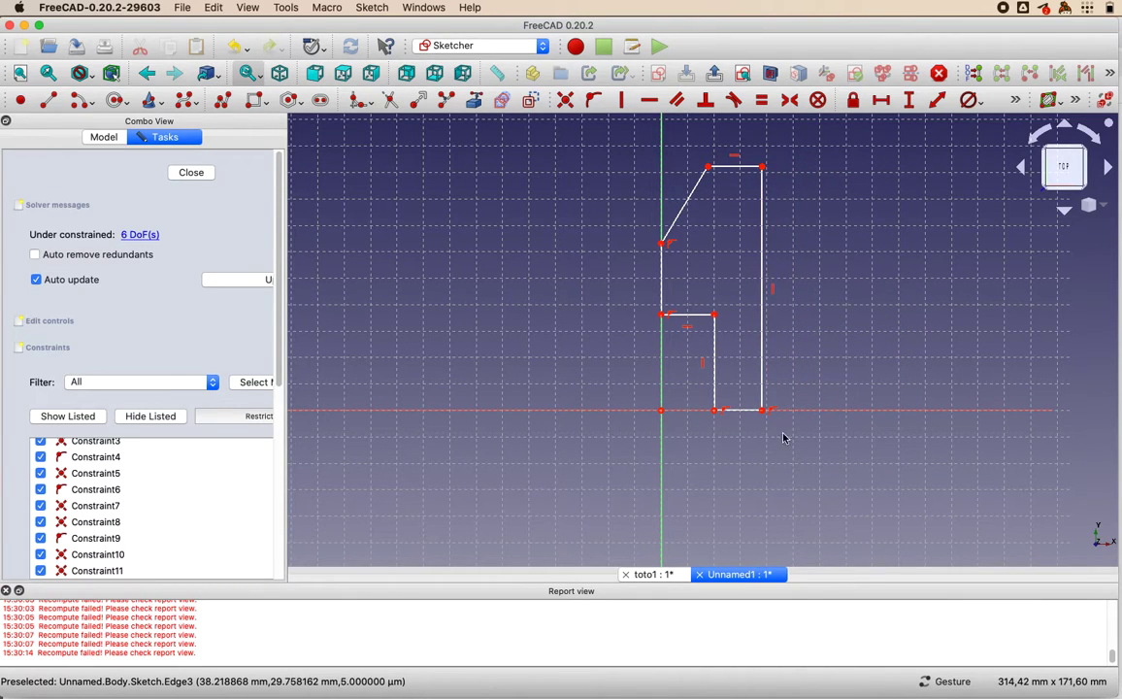
left_click(191, 174)
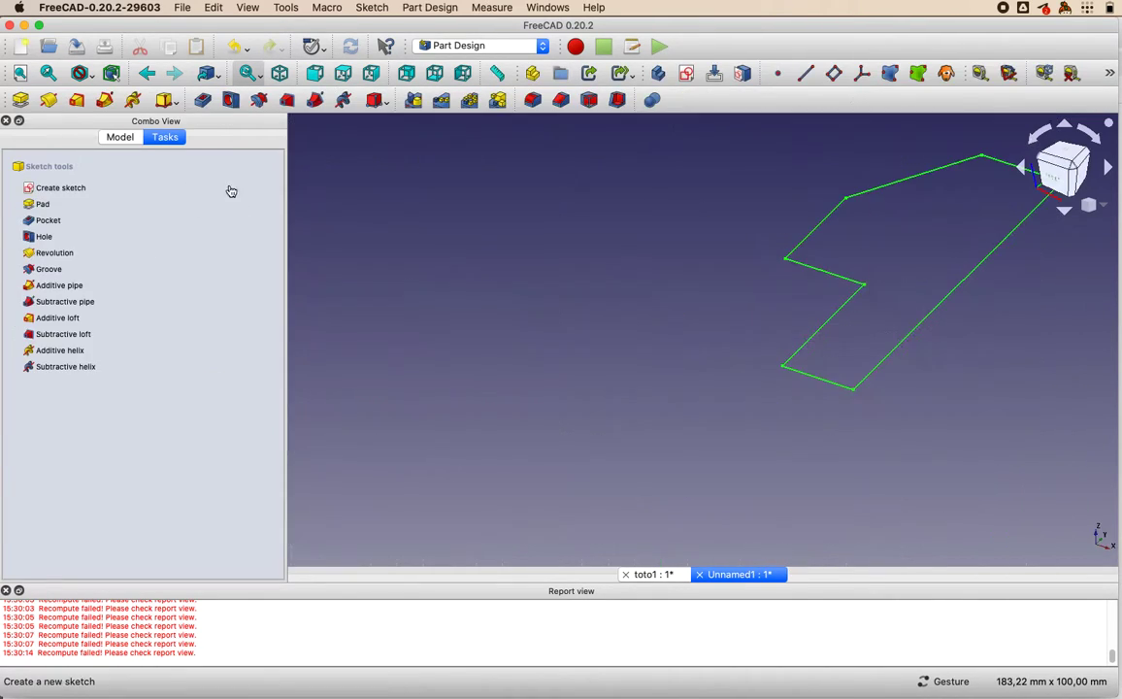
- Revolve the profile around the horizontal sketch axis
left_click(55, 254)
left_click(168, 242)
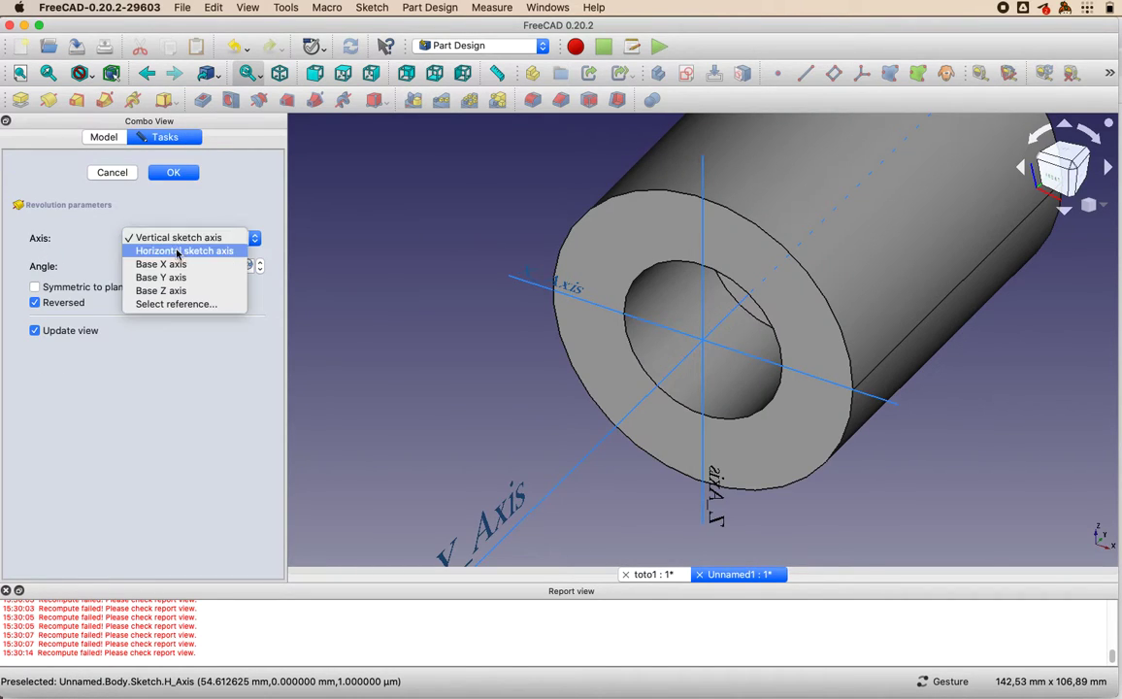
left_click(170, 250)
left_click(173, 173)
- Try to create a sketch on the revolution's conical face
left_click_drag(719, 401, 724, 531)
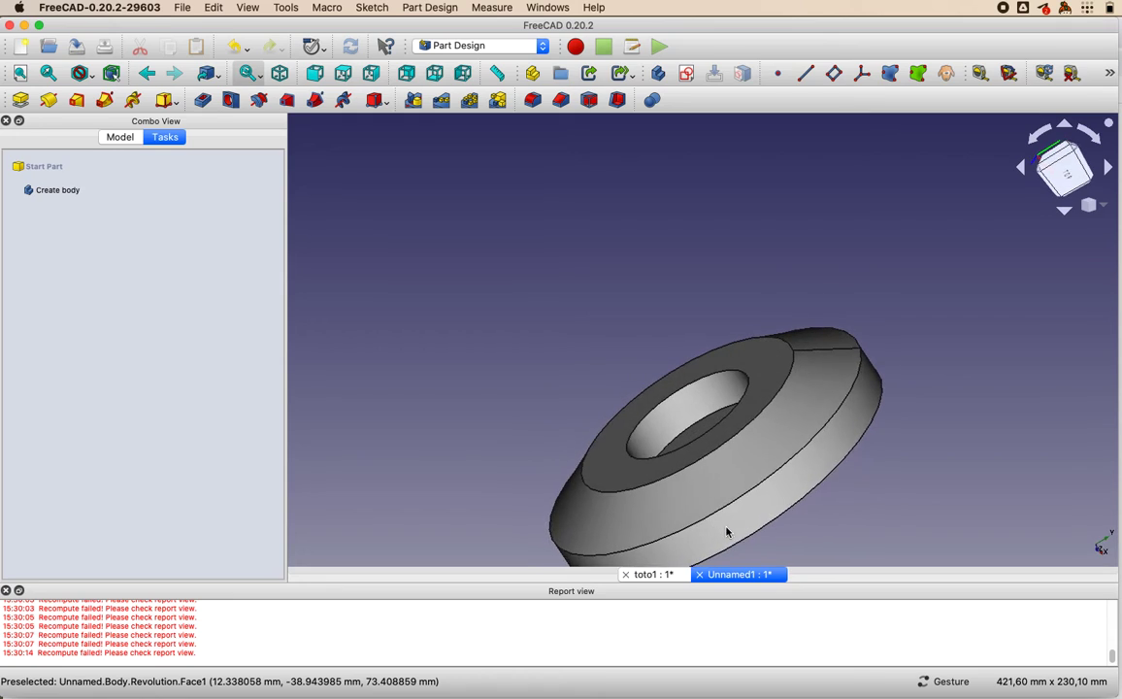
left_click(758, 462)
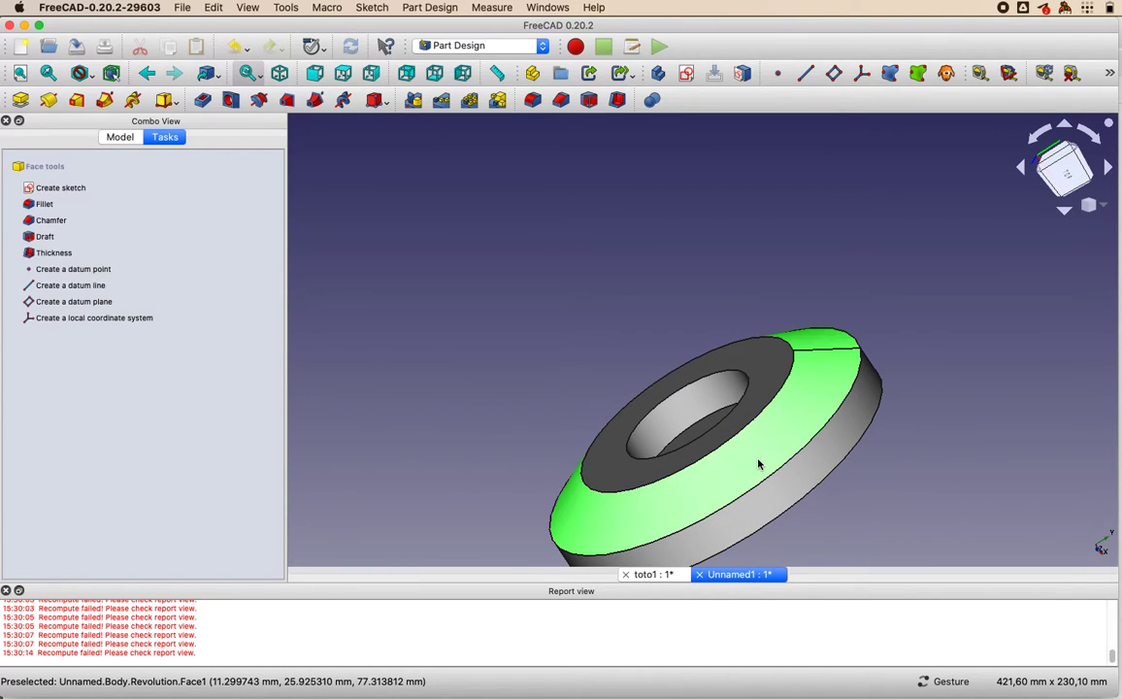
left_click(56, 189)
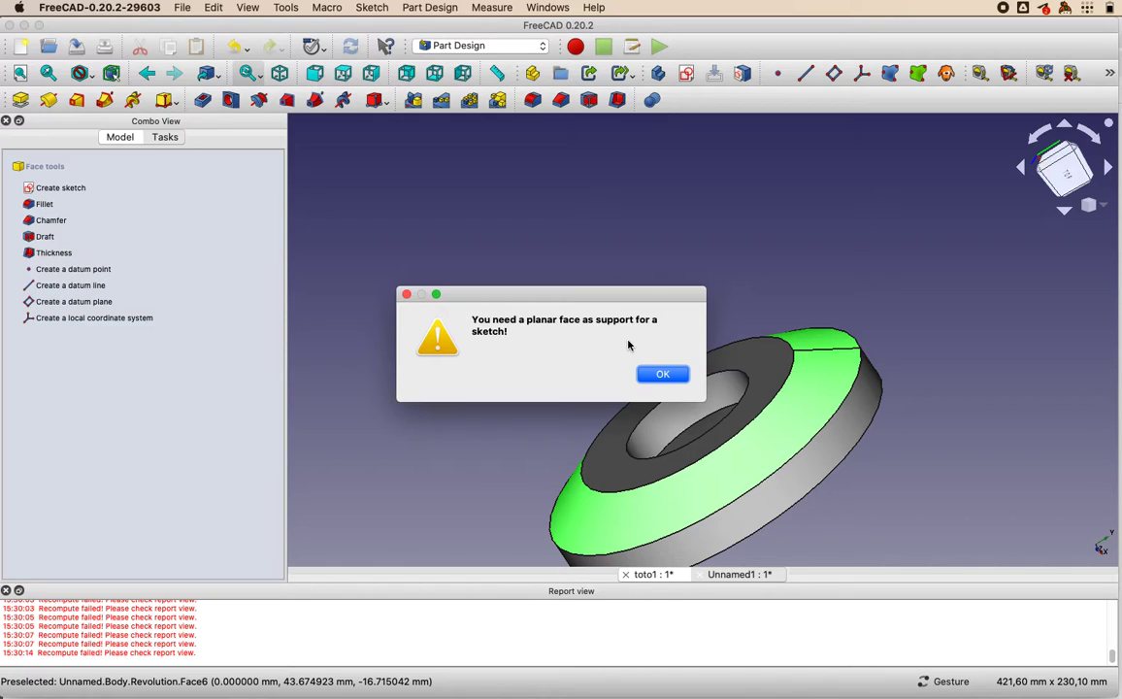
left_click(661, 374)
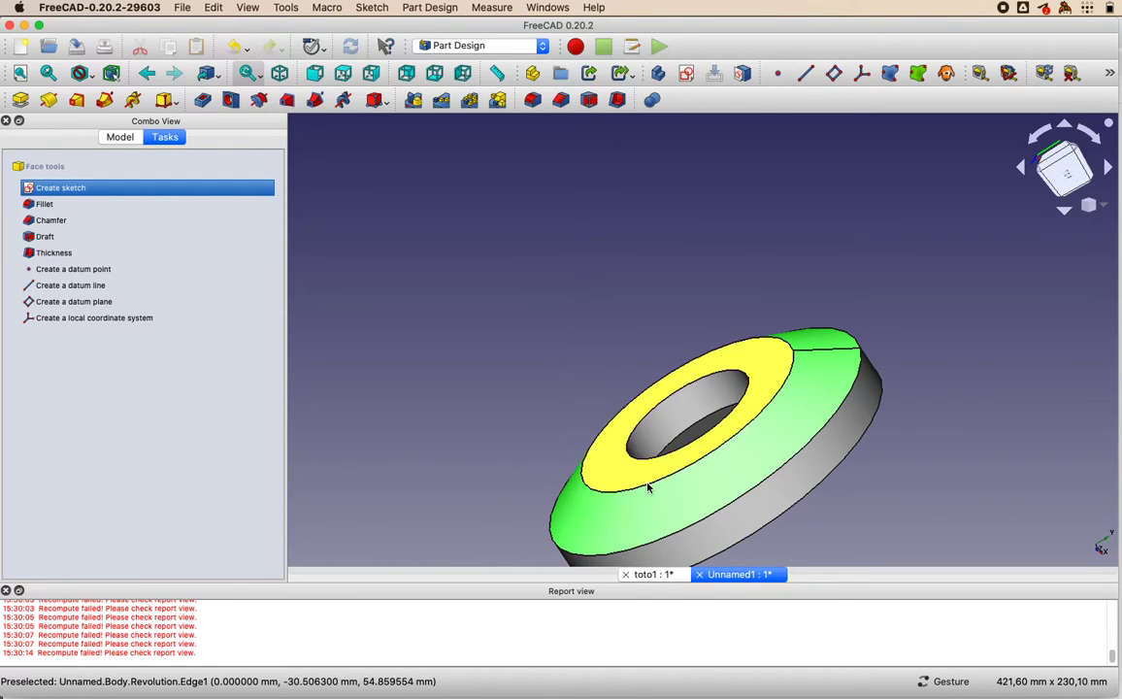
- Create a datum plane attached to the revolution's outer cylindrical face with a z-direction attachment offset of -7 mm
left_click(755, 510)
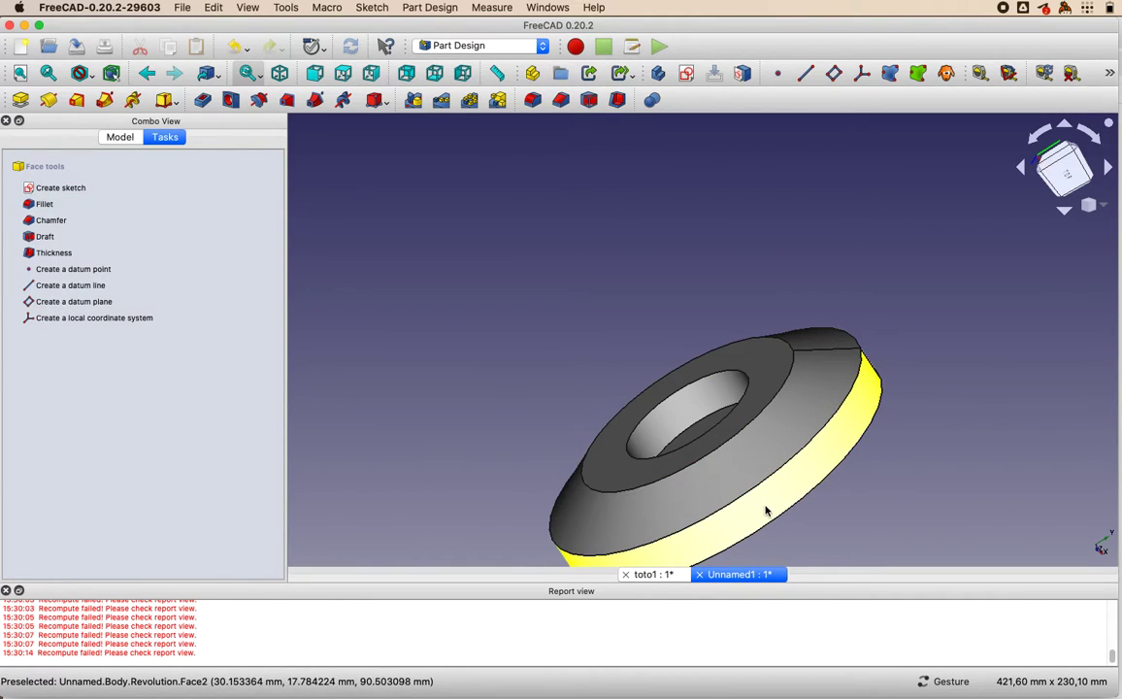
left_click(90, 301)
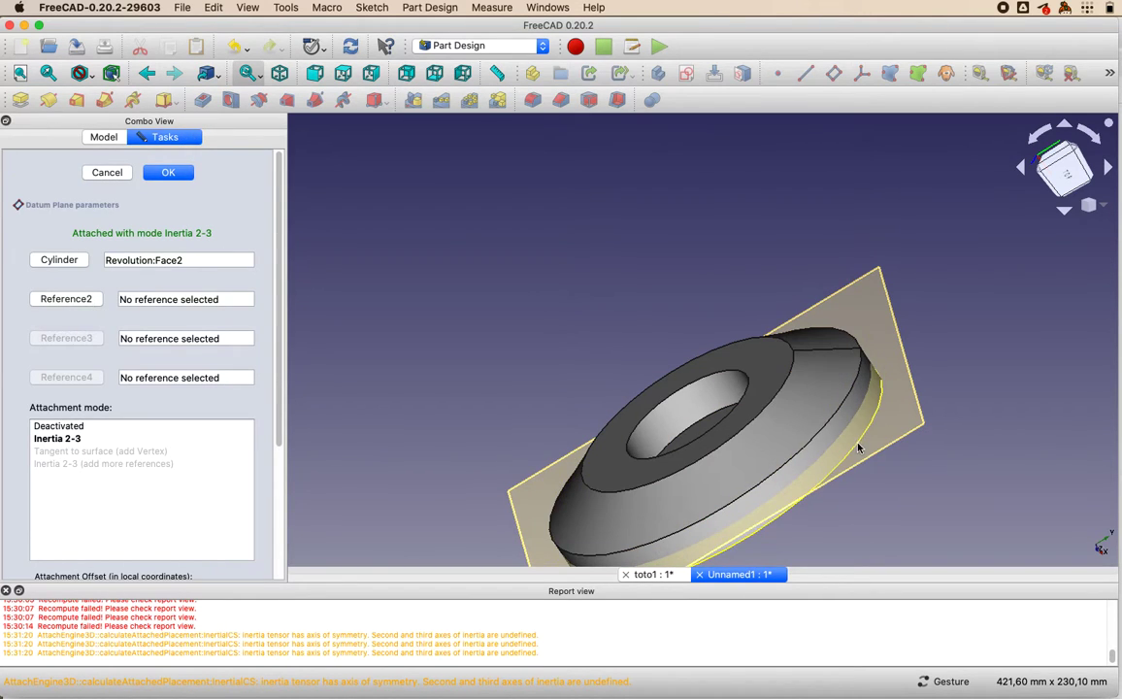
left_click_drag(852, 438, 774, 493)
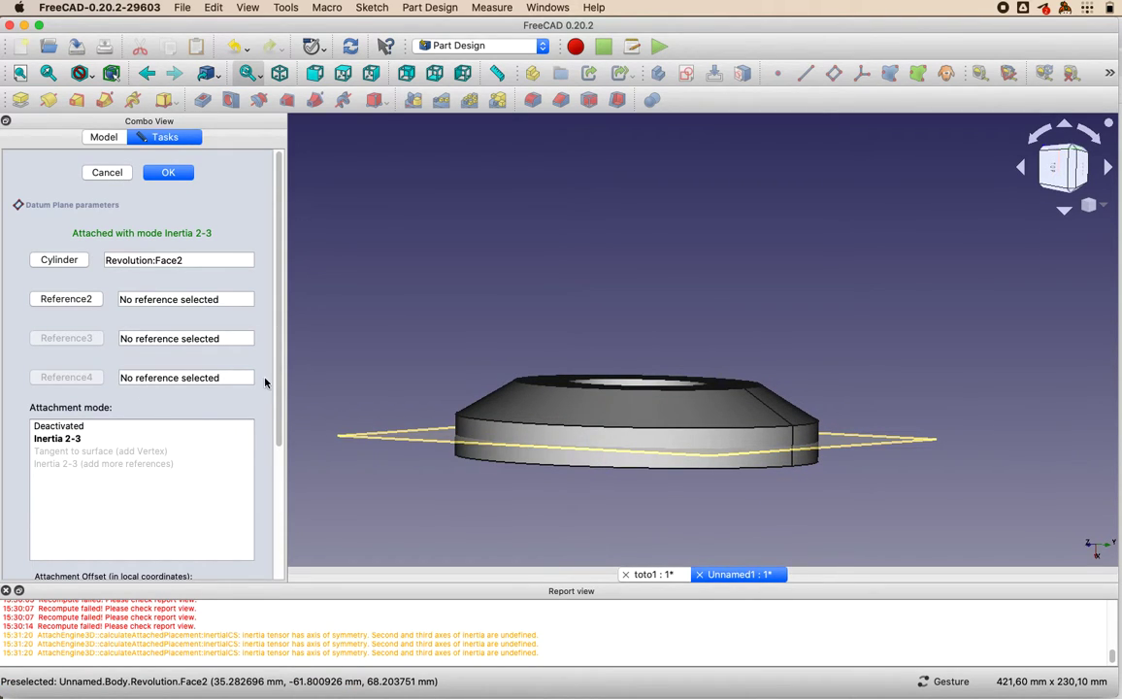
left_click_drag(276, 383, 271, 505)
left_click(238, 469)
left_click(237, 469)
left_click(238, 469)
left_click(238, 469)
left_click(238, 468)
left_click(238, 468)
left_click(238, 469)
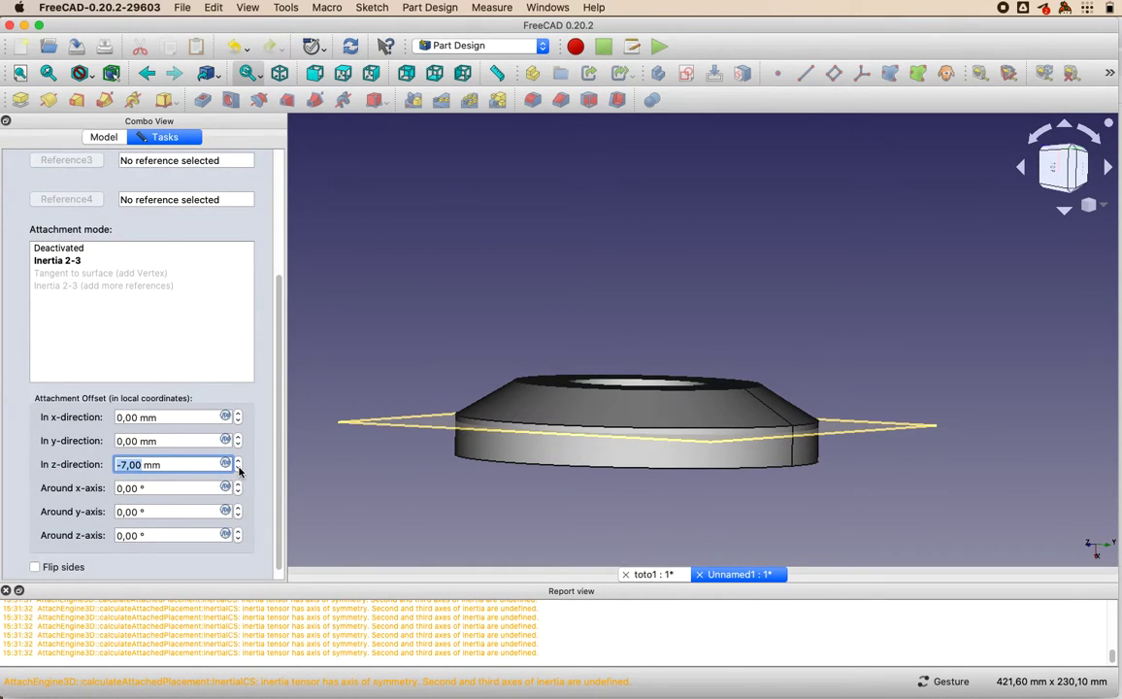
left_click_drag(279, 367, 288, 206)
left_click(169, 173)
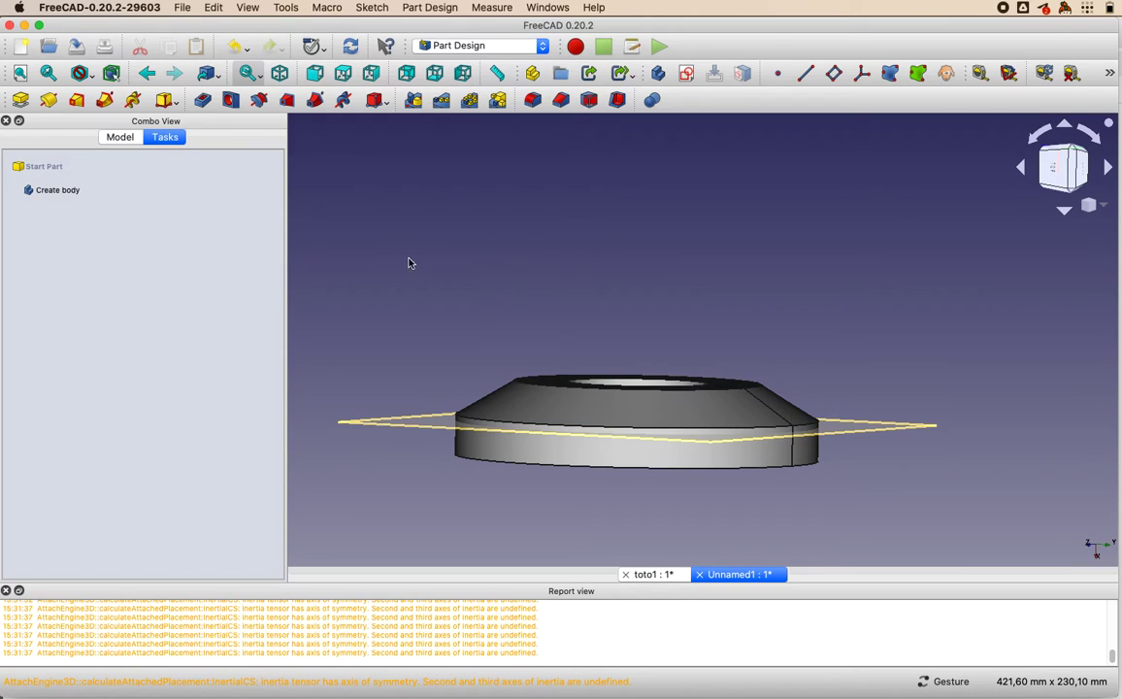
- Create a new sketch on the datum plane
left_click(120, 137)
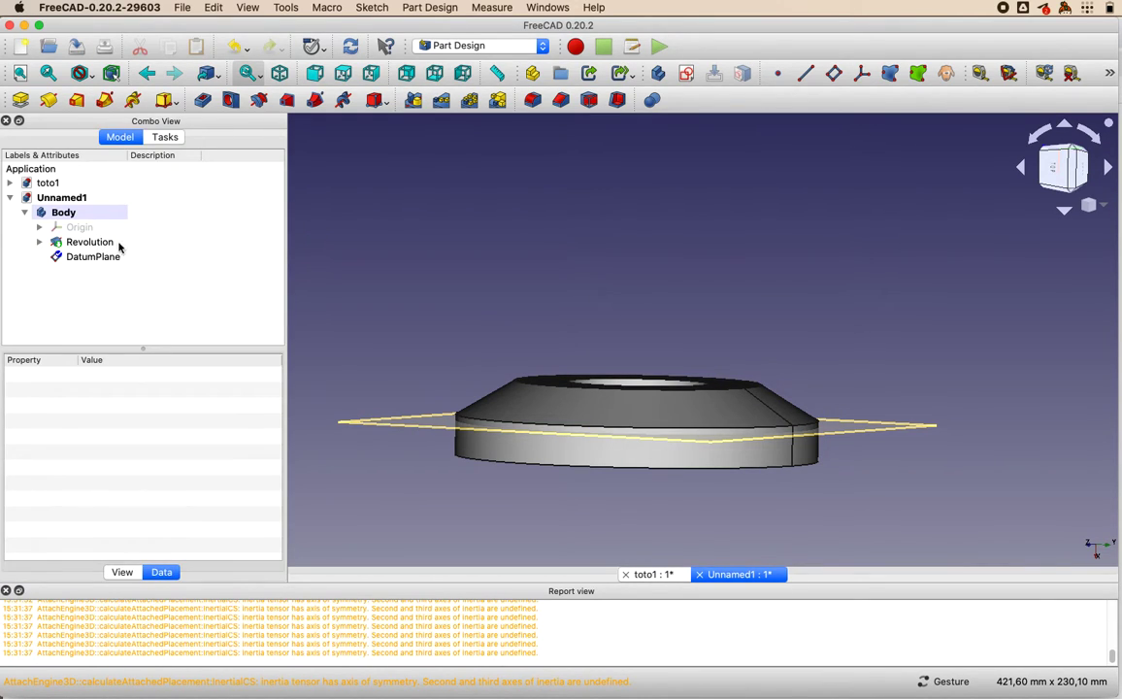
left_click(97, 258)
left_click(165, 137)
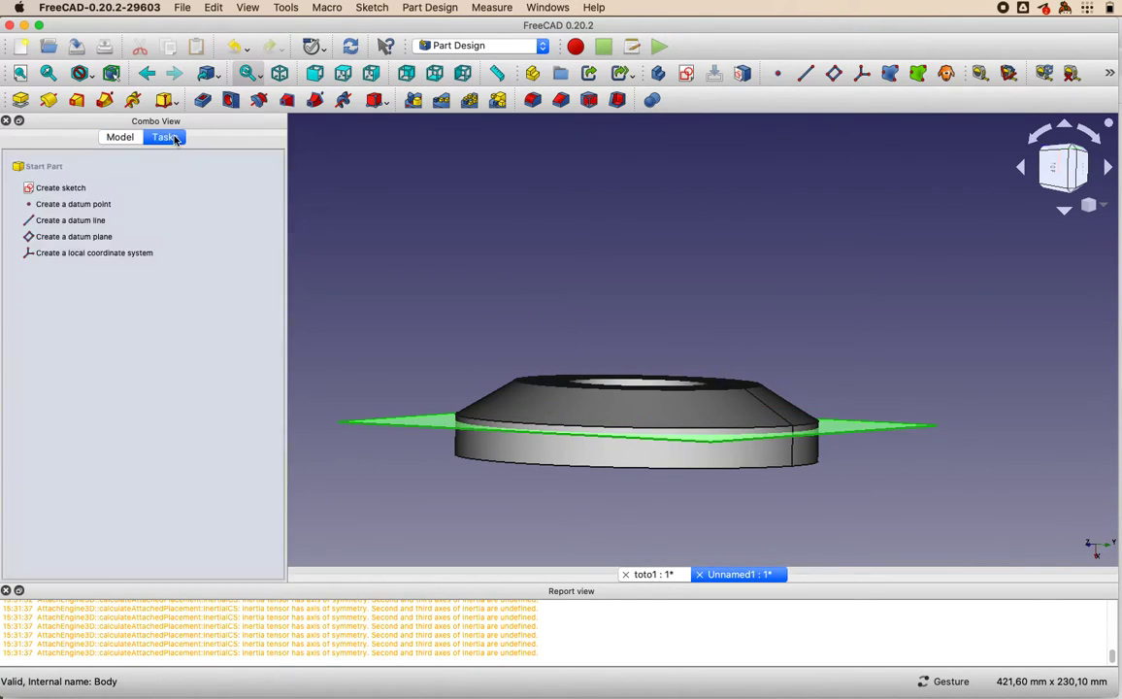
left_click(64, 178)
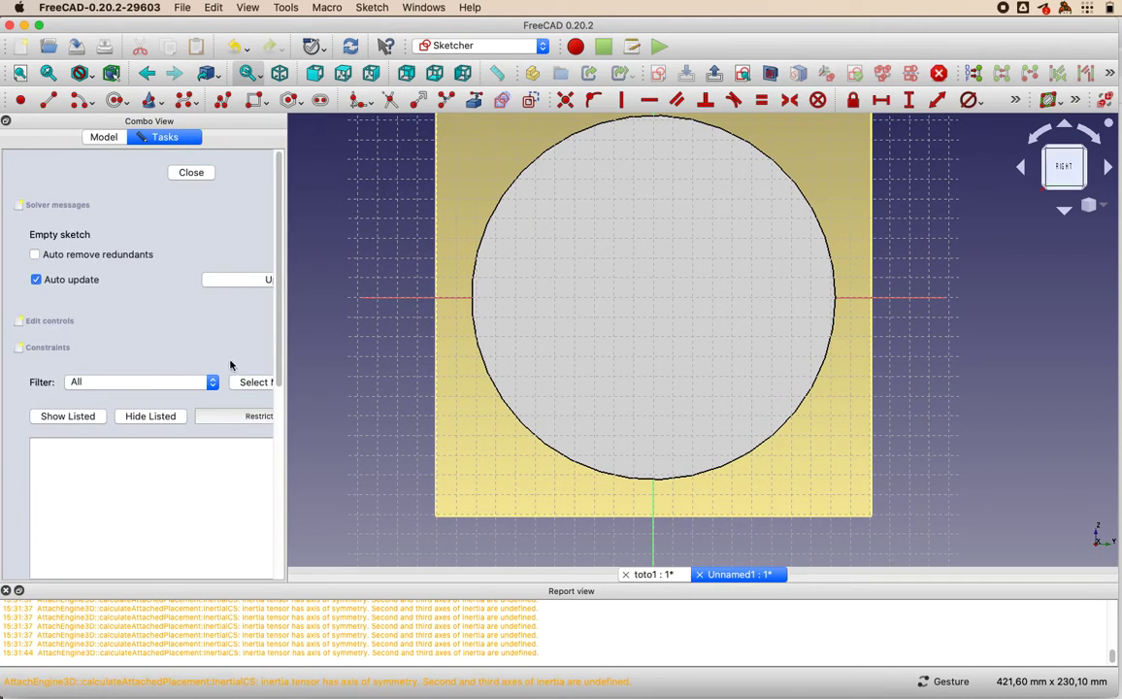
- Sketch a circle centred on the horizontal axis, overlapping the disc's outer edge on its negative side
left_click(115, 101)
left_click(396, 300)
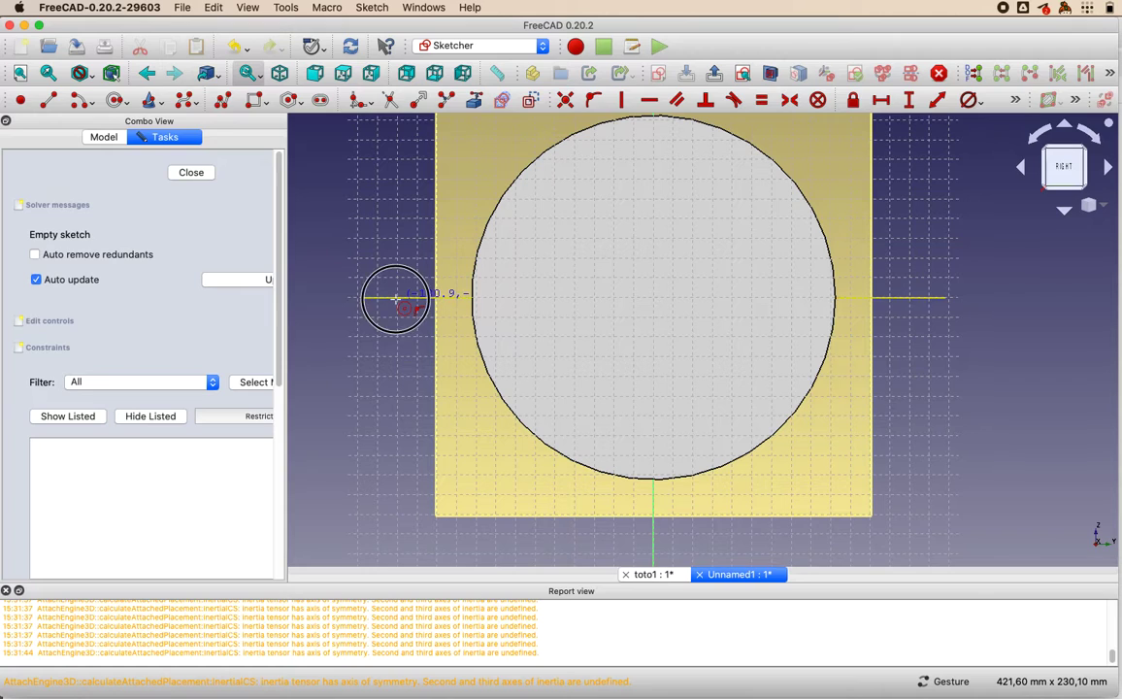
left_click(502, 314)
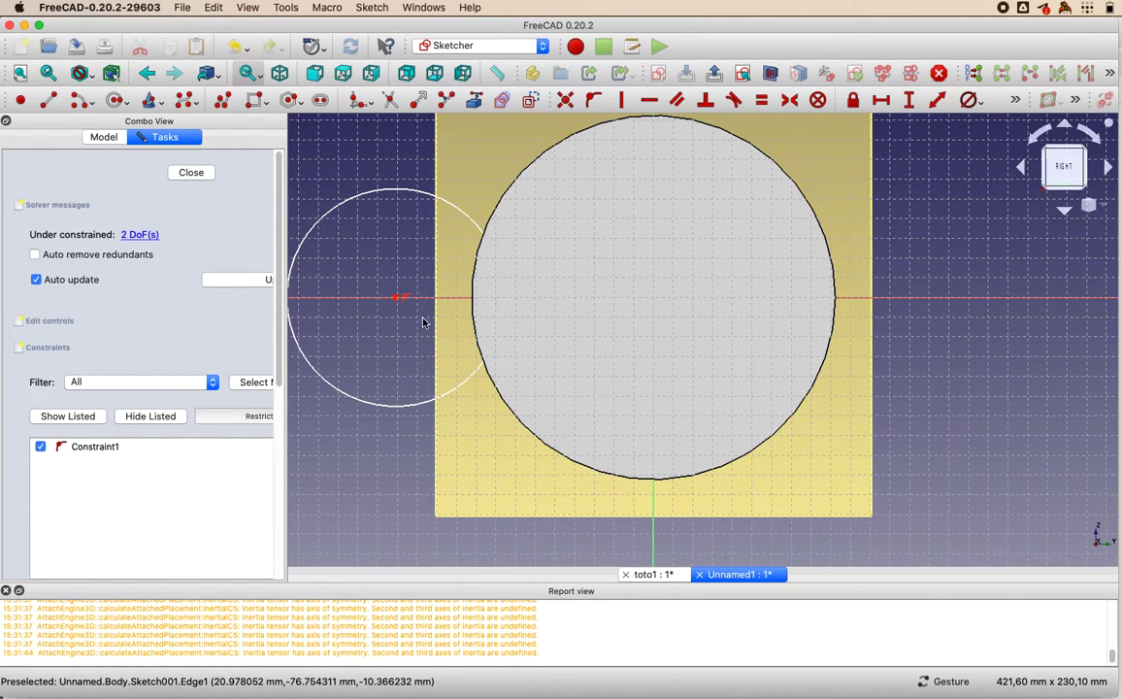
left_click_drag(396, 301, 413, 297)
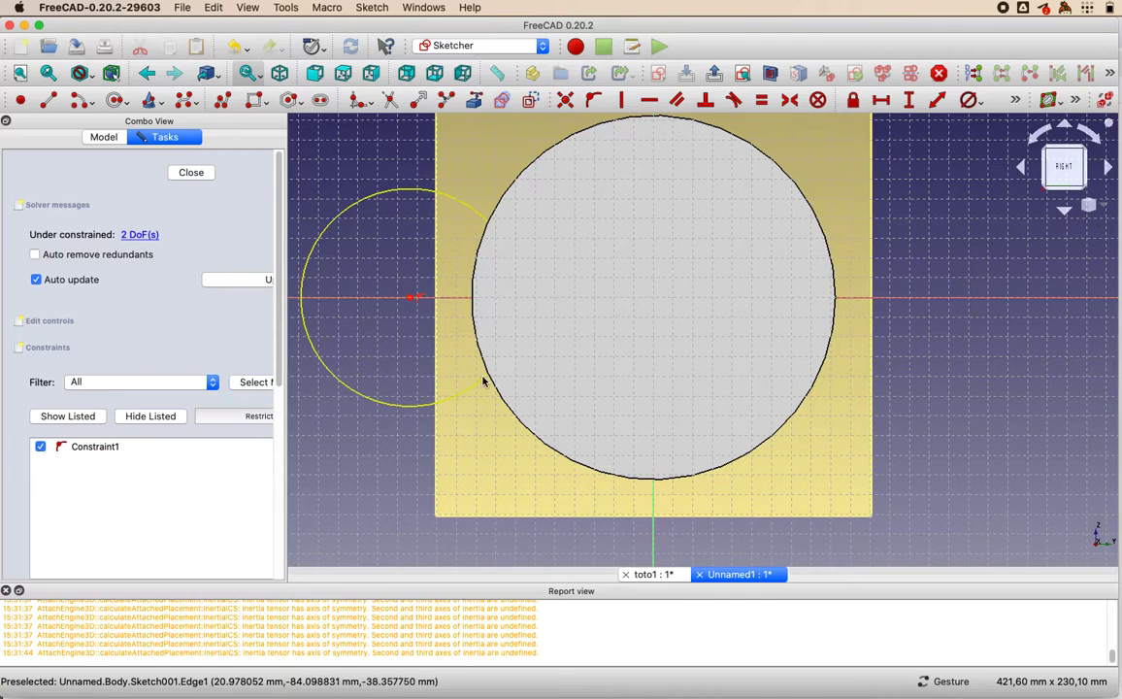
- Set the view's draw style to Wireframe so the sketch shows through the solid
right_click(362, 454)
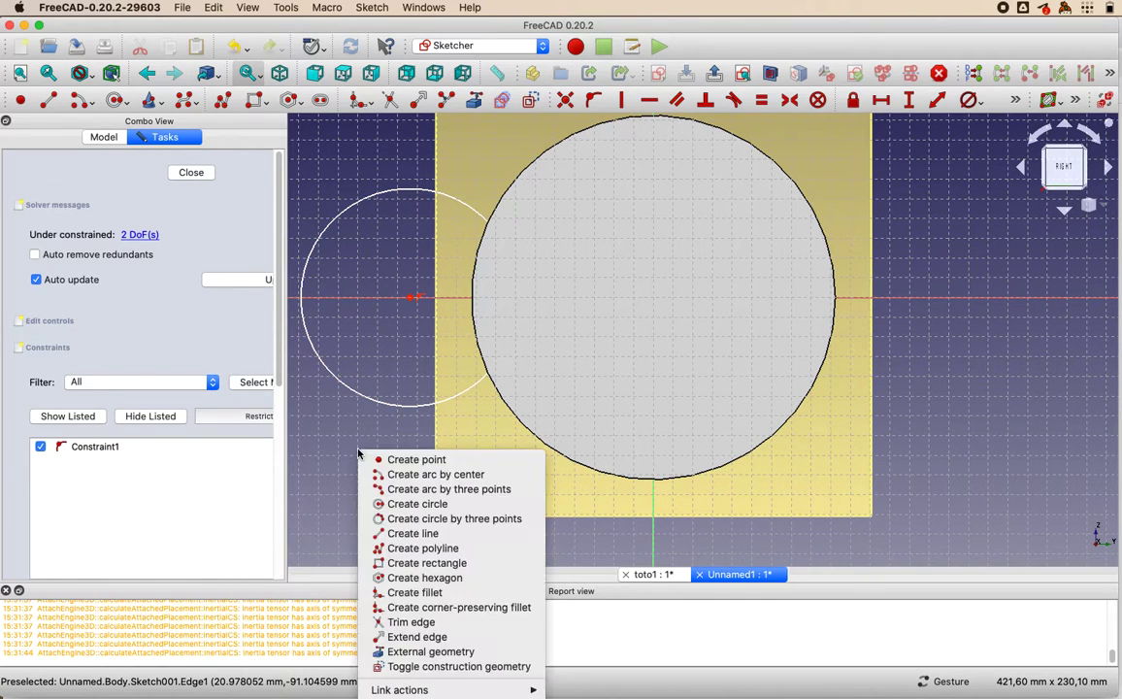
right_click(356, 174)
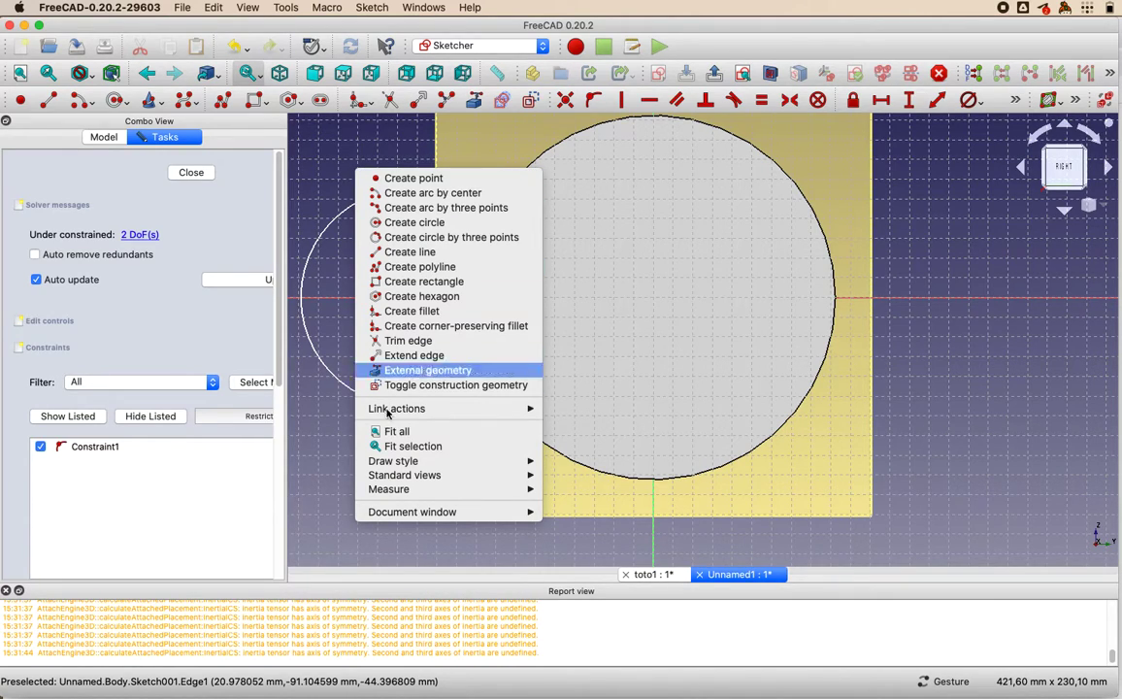
mouse_move(389, 474)
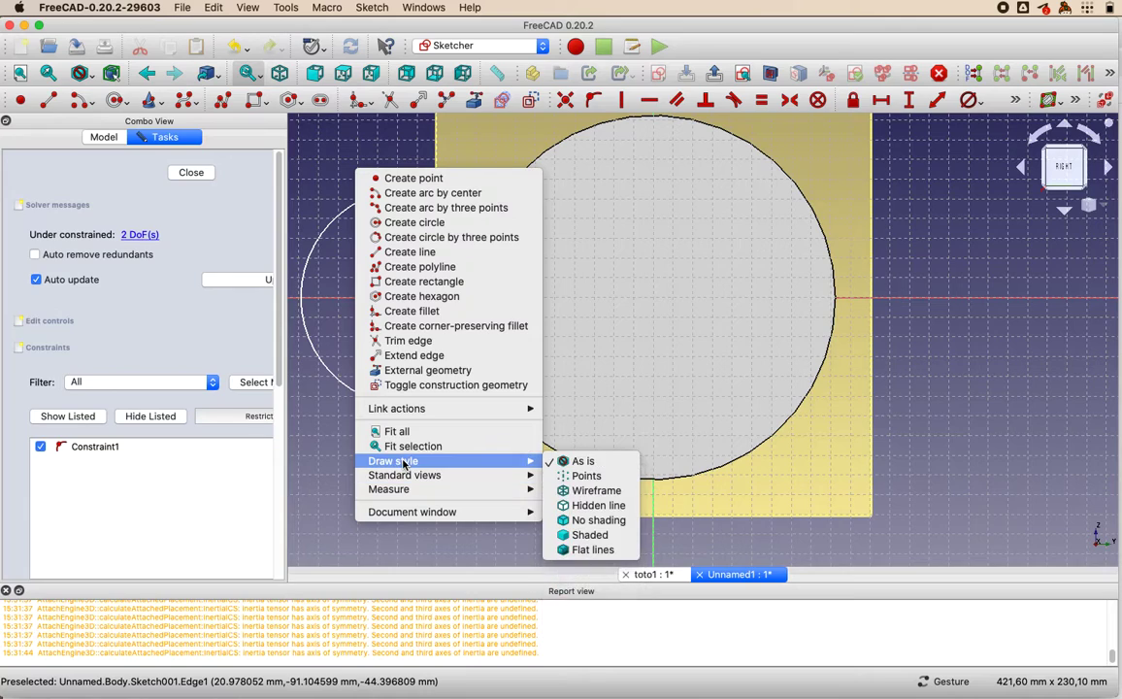
left_click(602, 505)
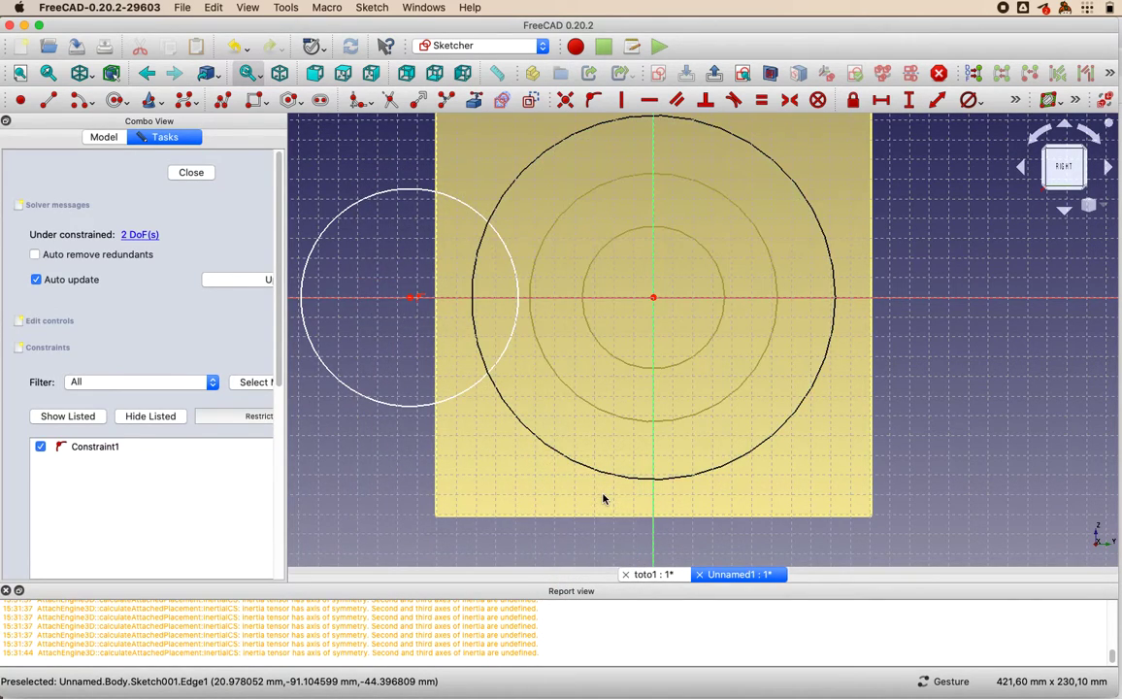
- Shrink the circle and place it on the horizontal axis between the disc's outer edge and the next inner circle, then close the sketch
mouse_move(442, 400)
left_mouse_down()
mouse_move(403, 313)
mouse_move(499, 301)
mouse_move(529, 315)
left_mouse_up()
scroll(411, 298, "up", 1)
scroll(504, 307, "up", 1)
scroll(505, 308, "up", 3)
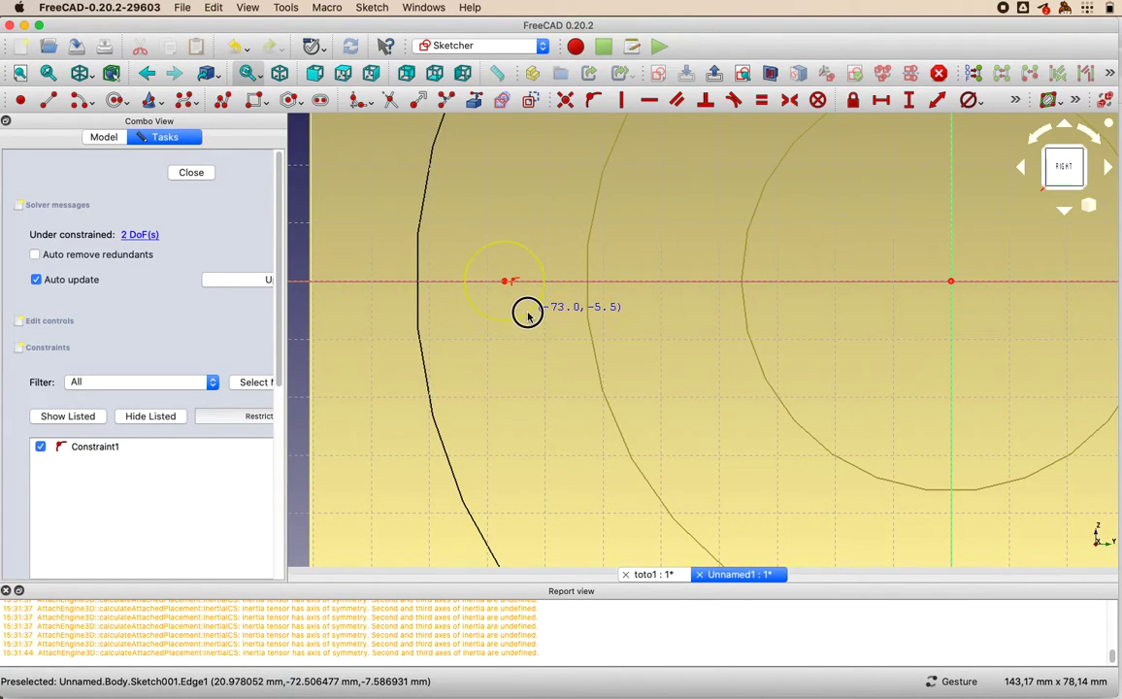
scroll(557, 366, "down", 5)
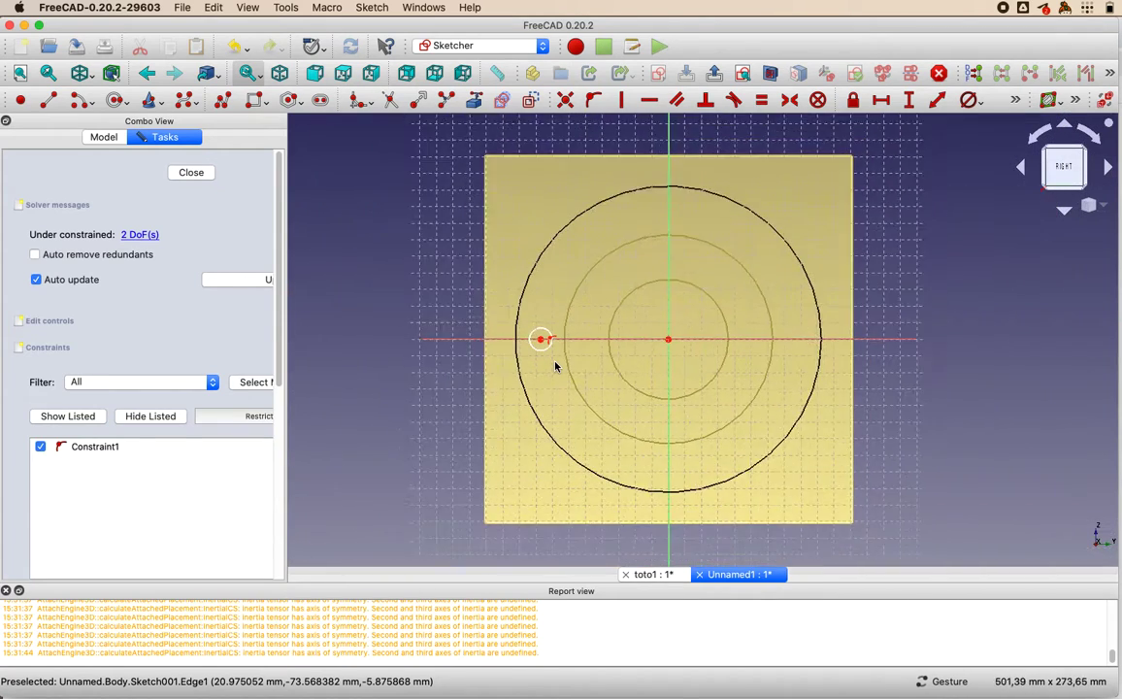
left_click(190, 173)
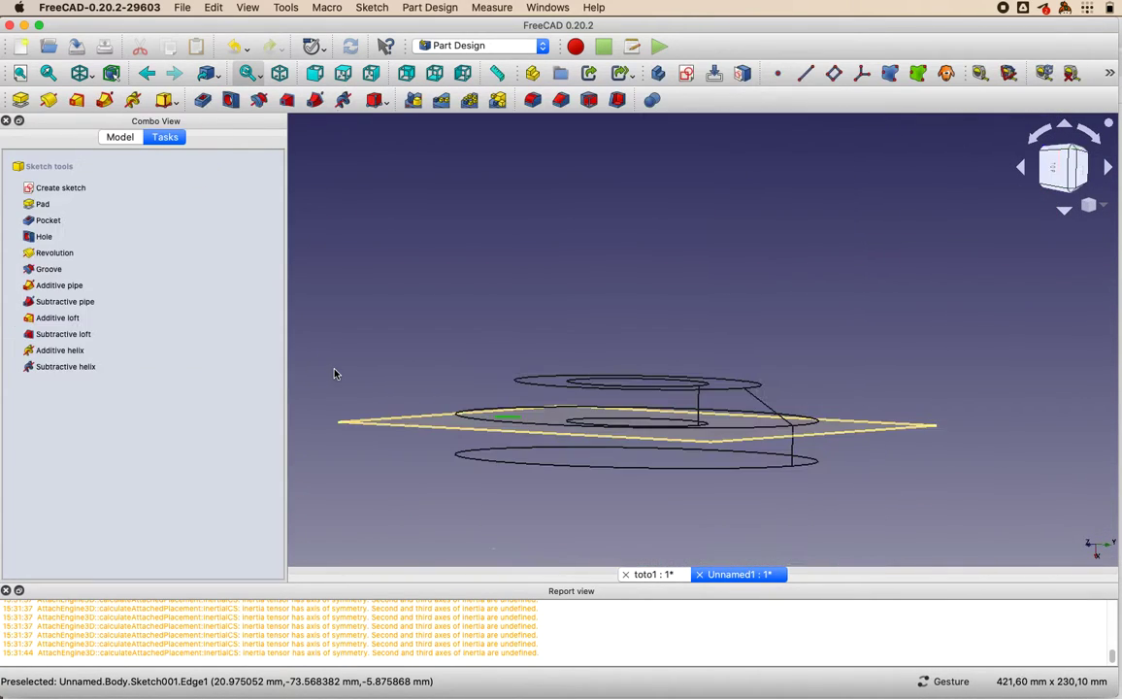
- Examine the circle's position inside the solid by switching the draw style to As is and back to Wireframe
mouse_move(687, 354)
left_mouse_down()
mouse_move(424, 385)
mouse_move(431, 354)
mouse_move(421, 320)
mouse_move(446, 338)
left_mouse_up()
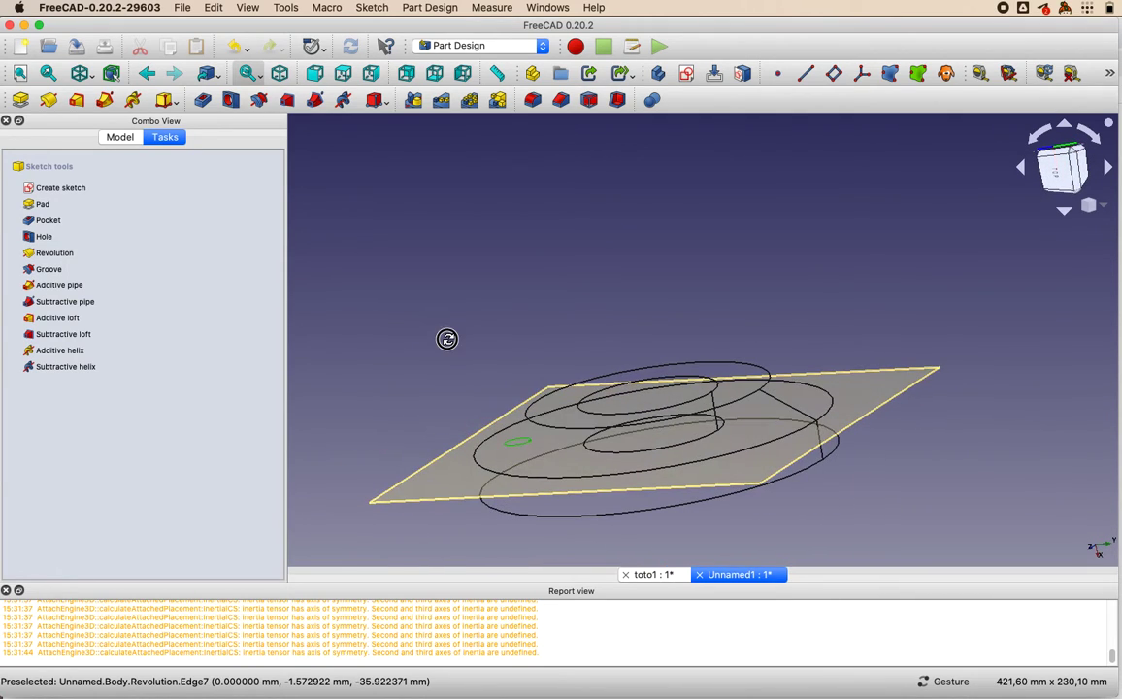
right_click(385, 273)
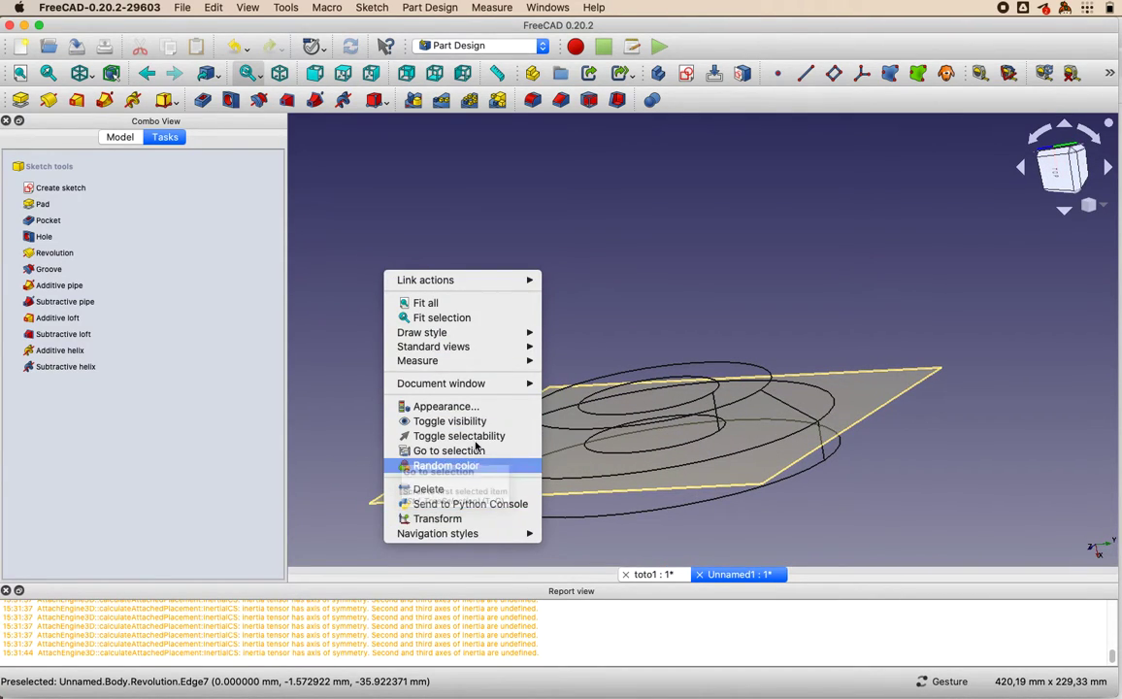
mouse_move(472, 336)
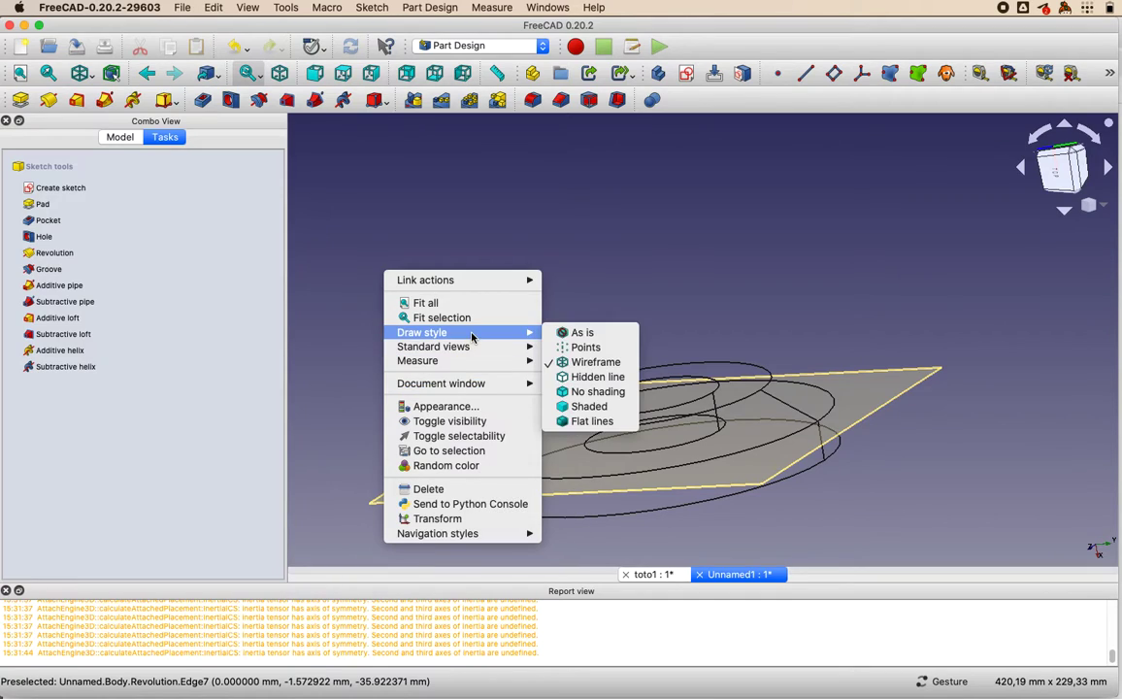
left_click(582, 335)
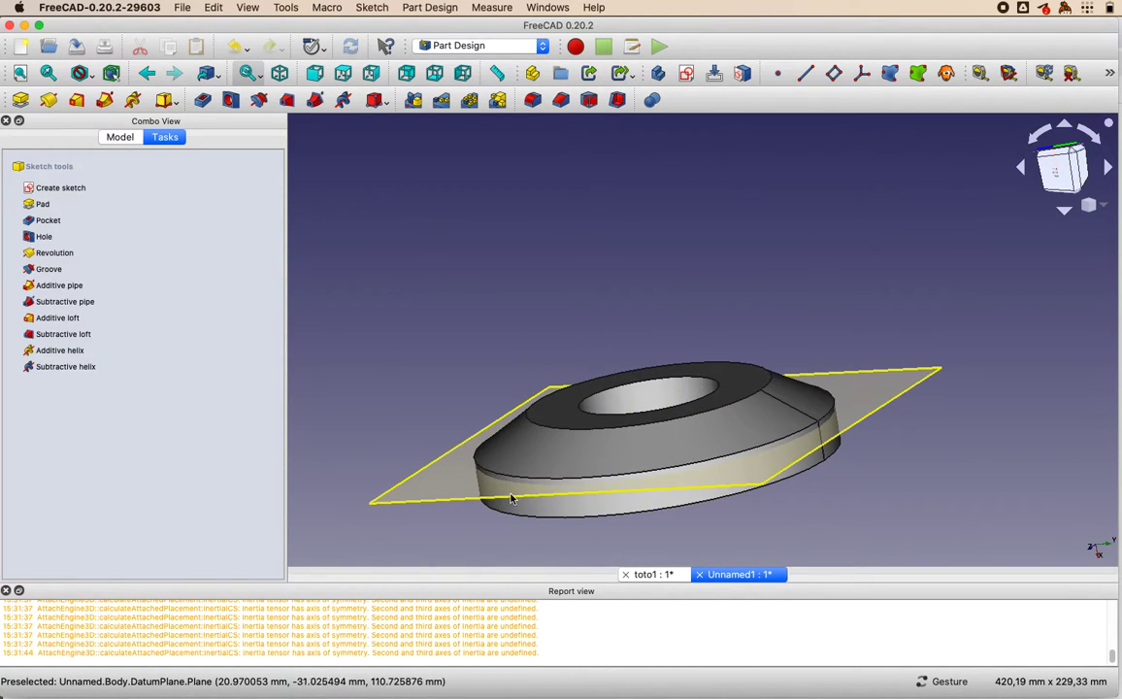
right_click(358, 354)
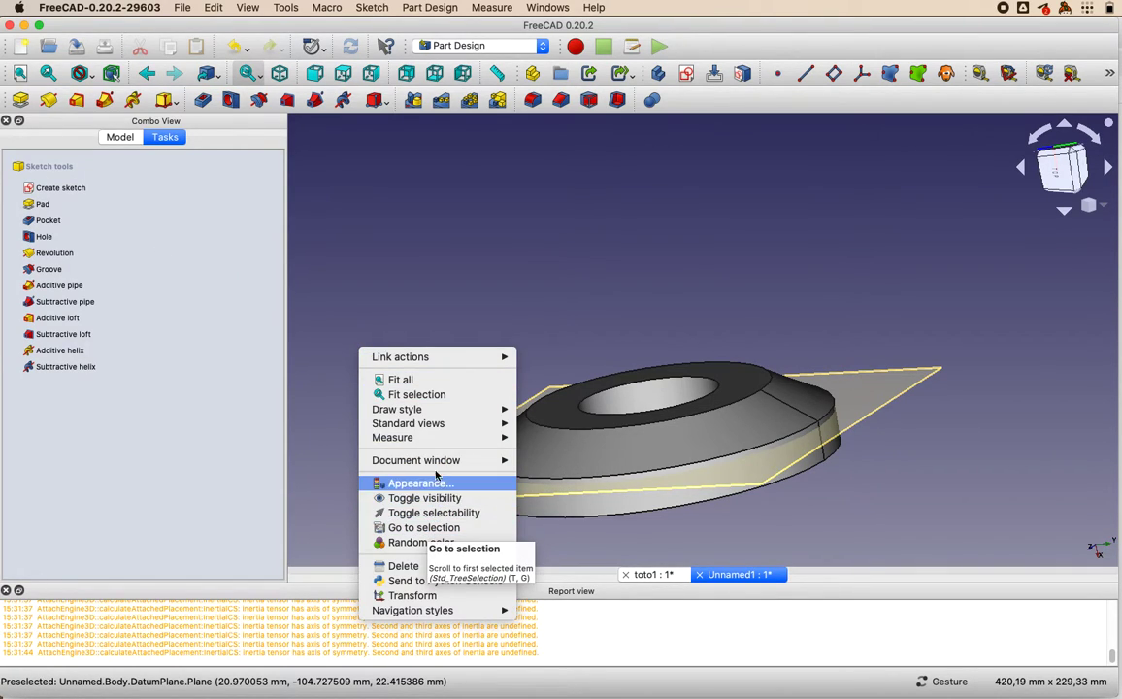
mouse_move(486, 409)
left_click(567, 454)
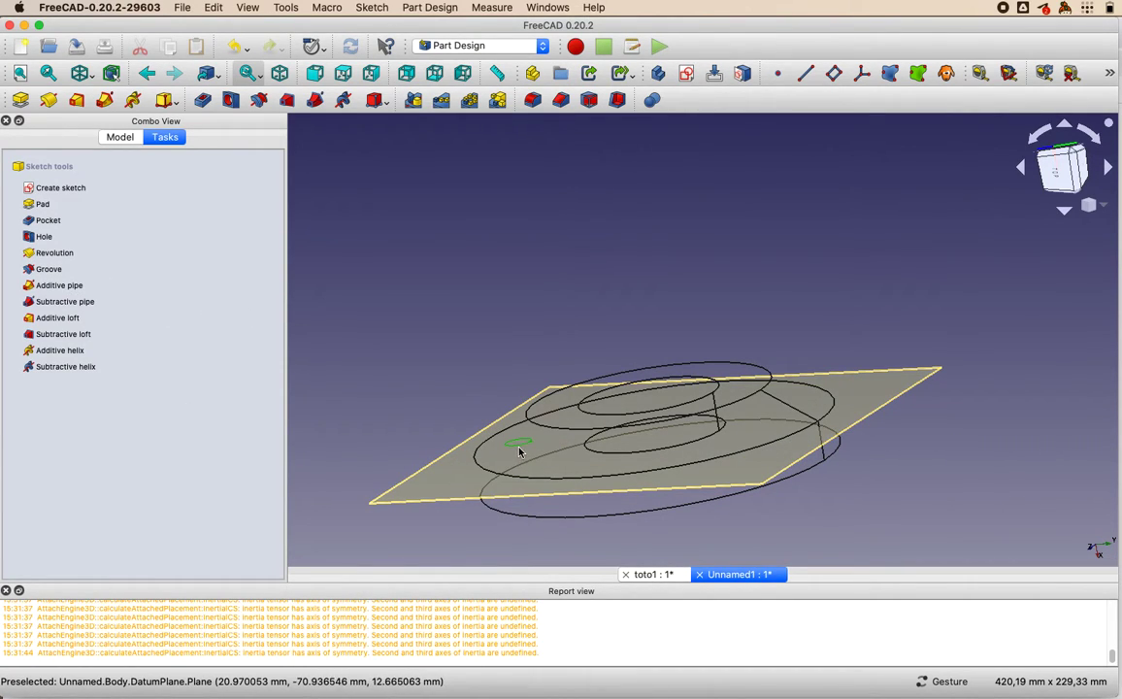
- Cut a pocket from the circle sketch with a length of 22 mm
left_click(48, 223)
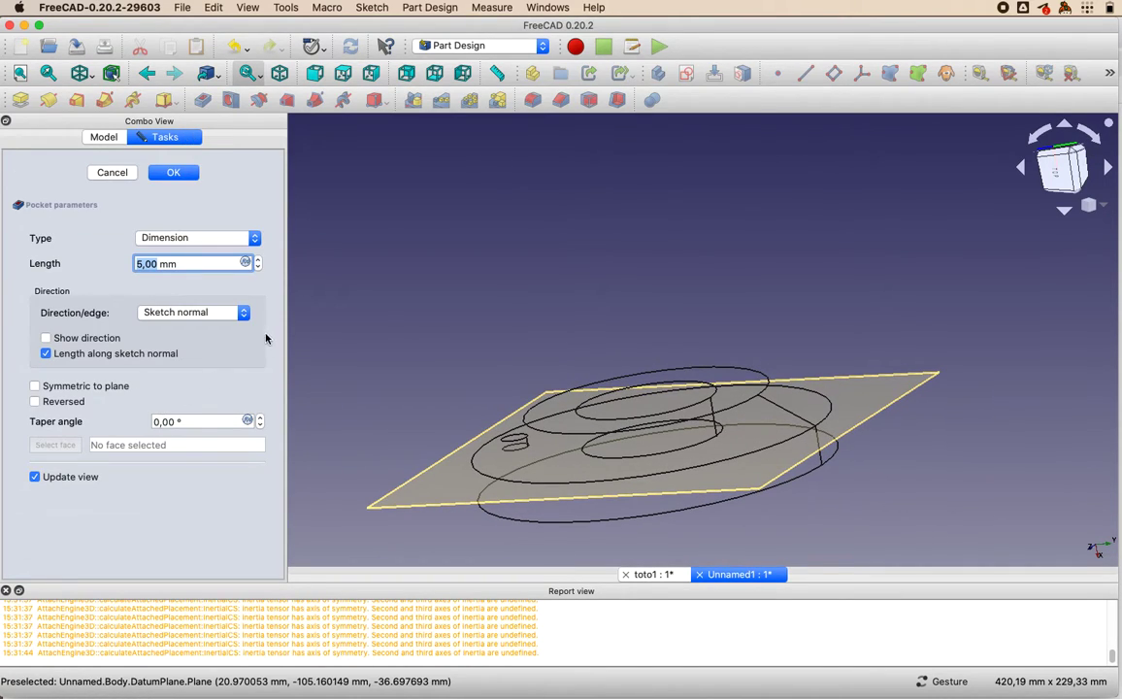
left_click(258, 260)
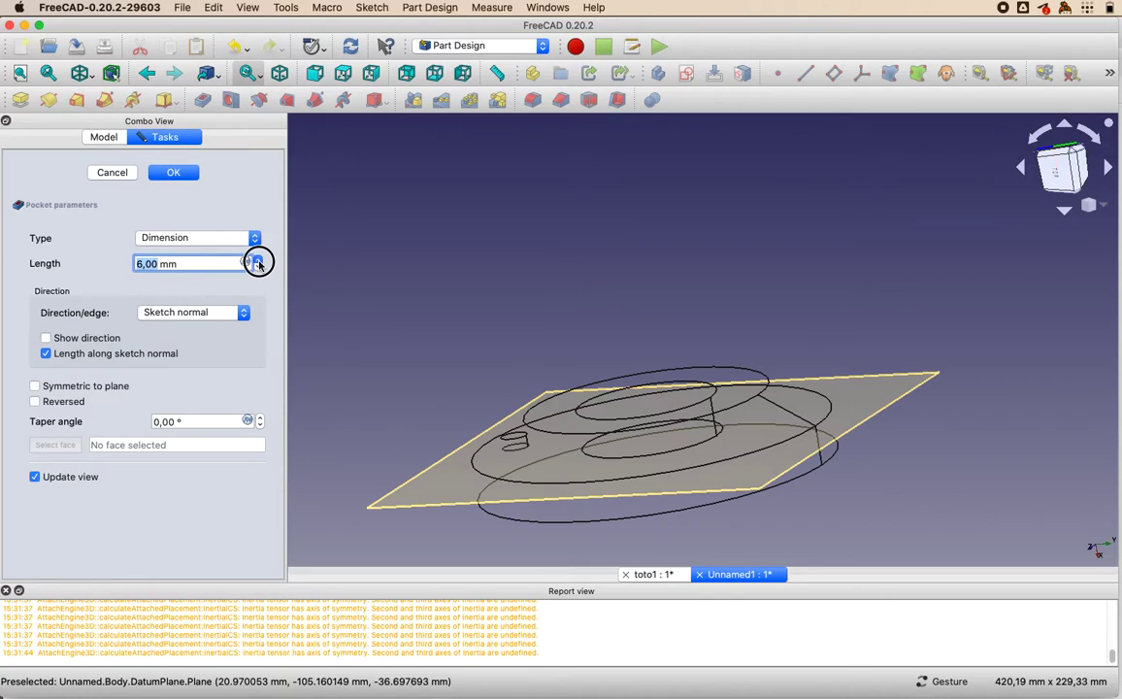
left_click_drag(258, 263, 259, 265)
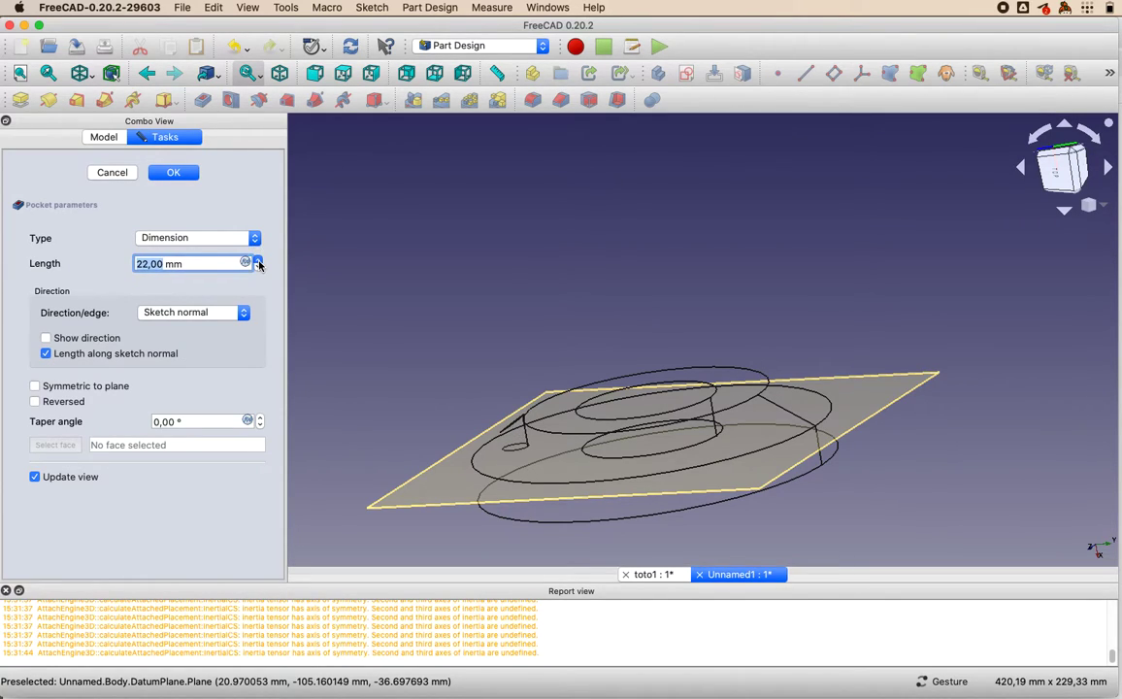
left_click(174, 173)
- Set the draw style back to As is and hide the datum plane
left_click_drag(389, 421, 450, 385)
right_click(428, 323)
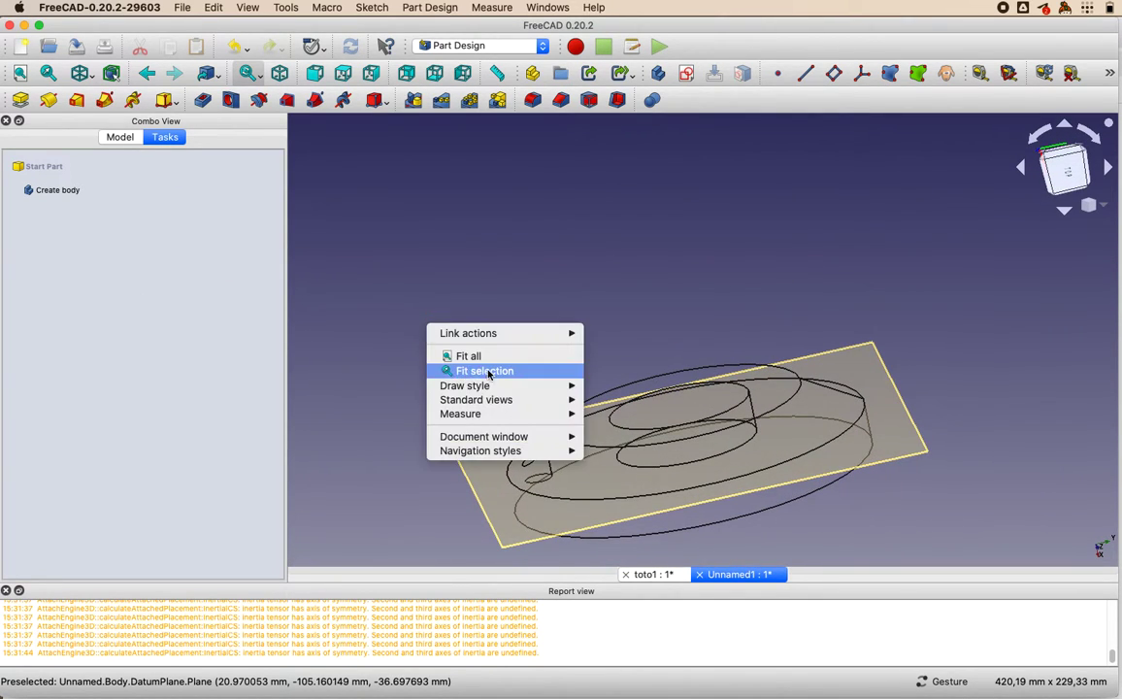
mouse_move(543, 385)
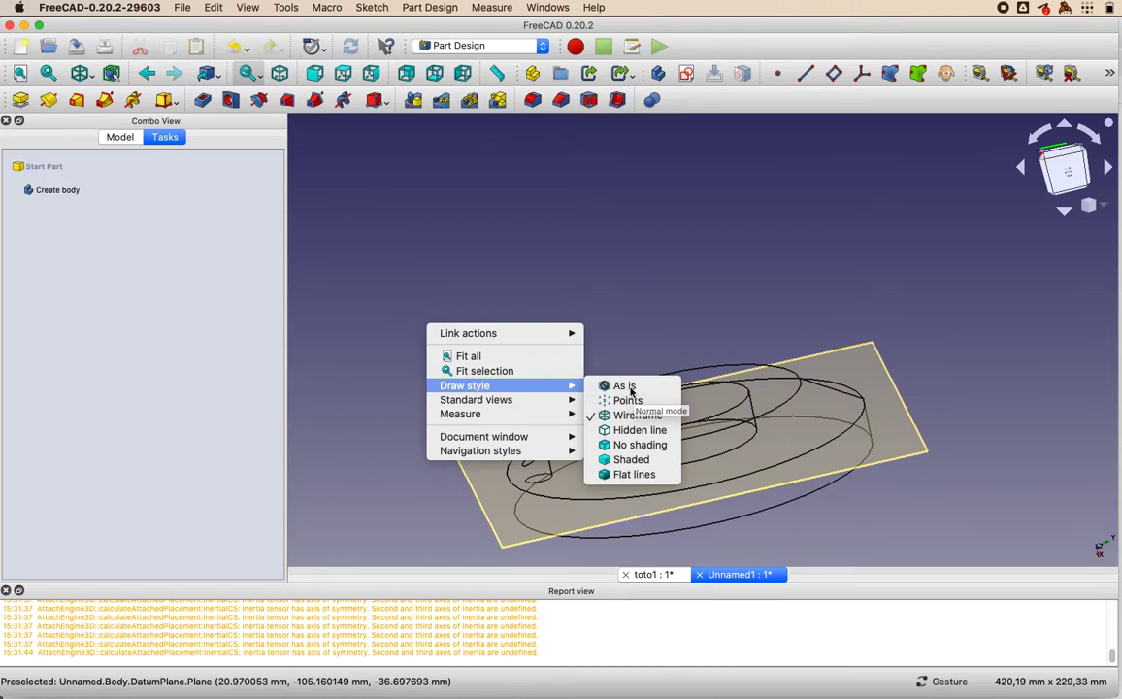
left_click(632, 387)
left_click(112, 136)
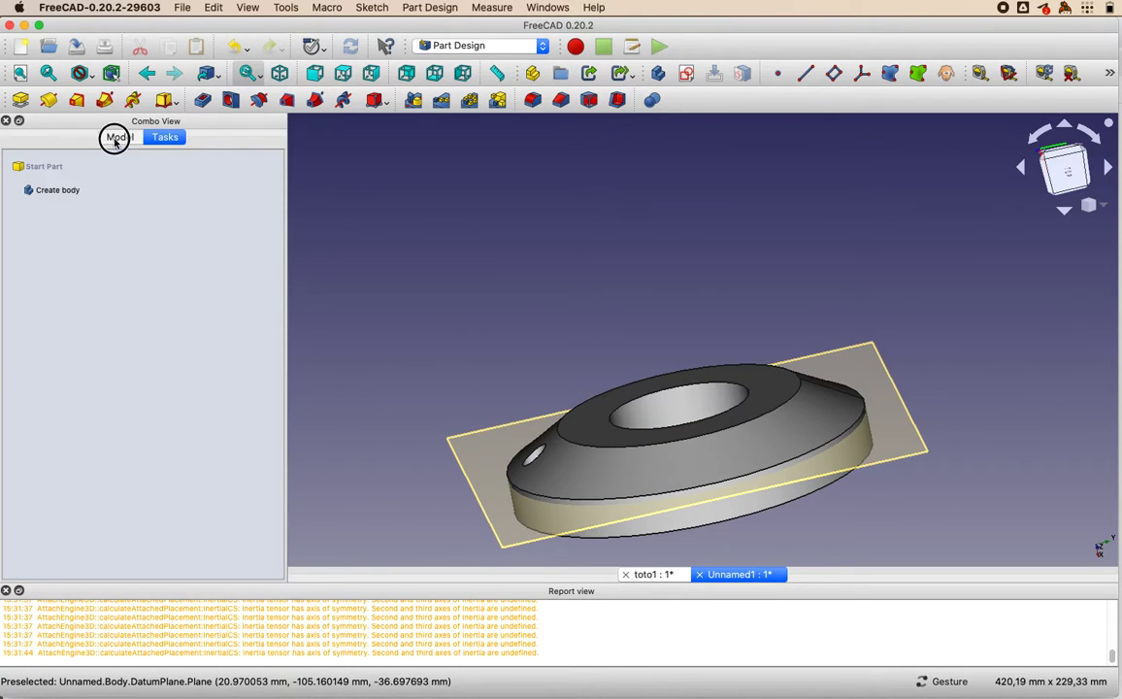
left_click(98, 258)
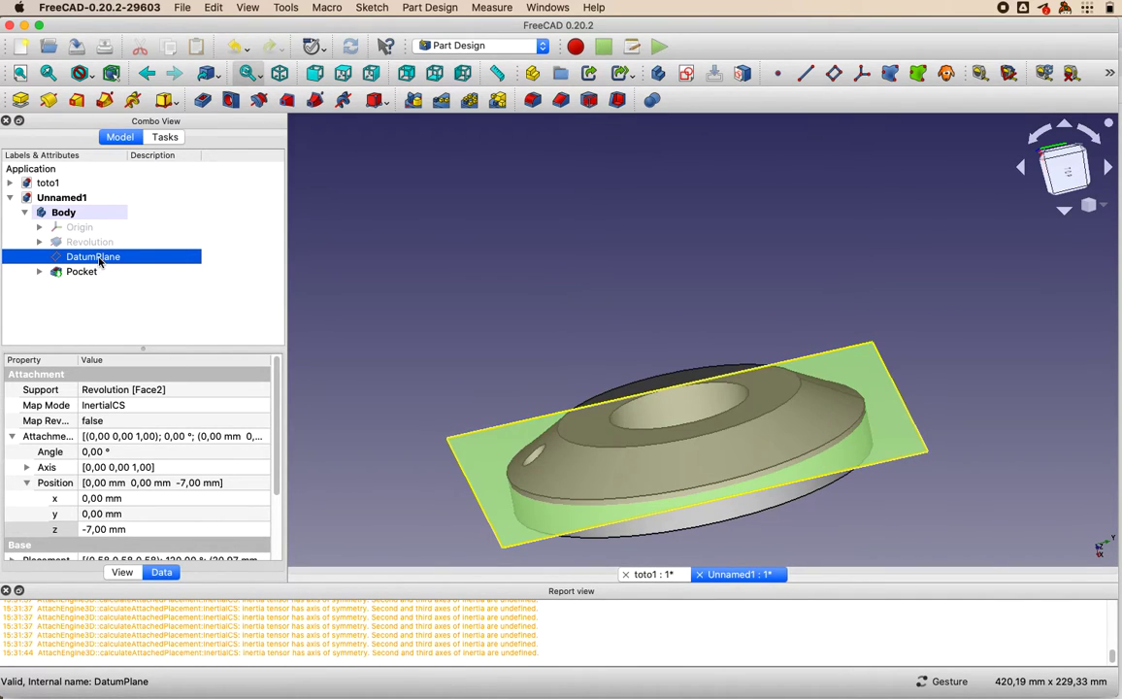
key("space")
- Fillet the bottom face of the pocket hole with a 2 mm radius
left_click_drag(678, 336, 599, 462)
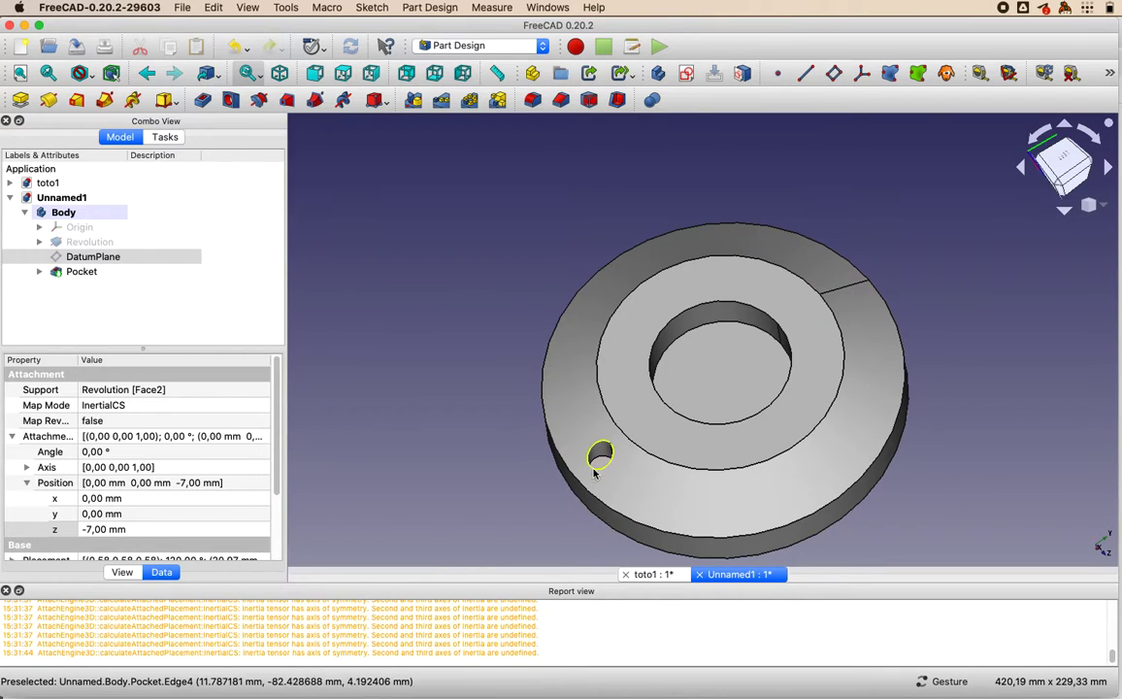
scroll(598, 469, "up", 5)
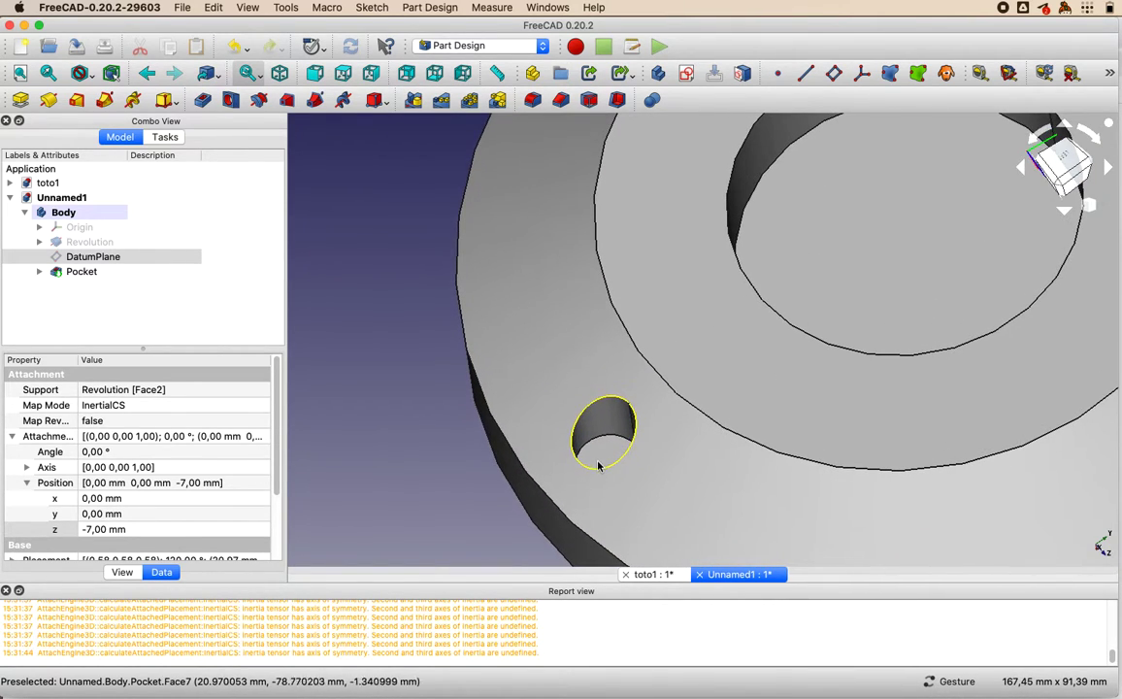
left_click(596, 454)
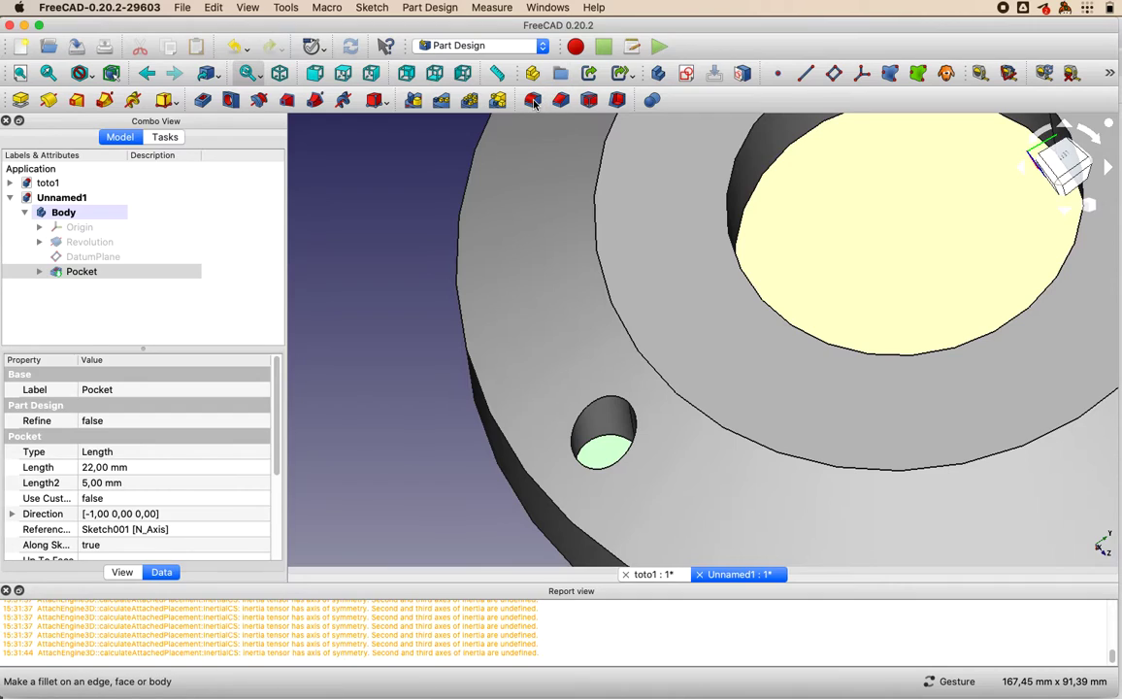
left_click(533, 101)
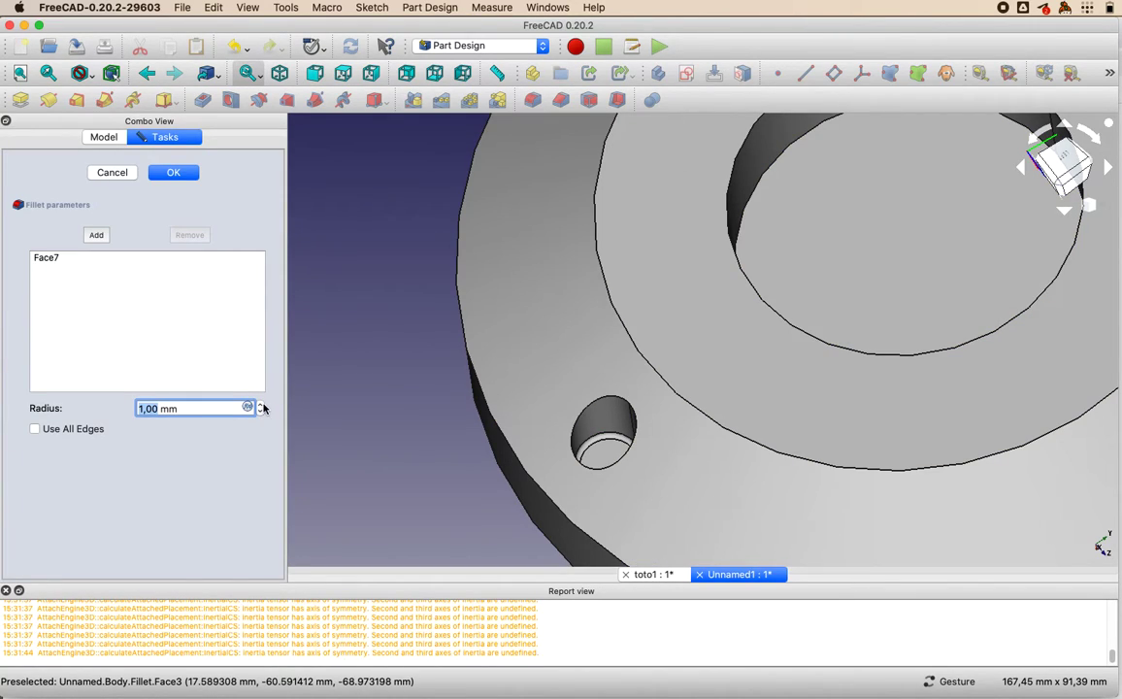
left_click(260, 406)
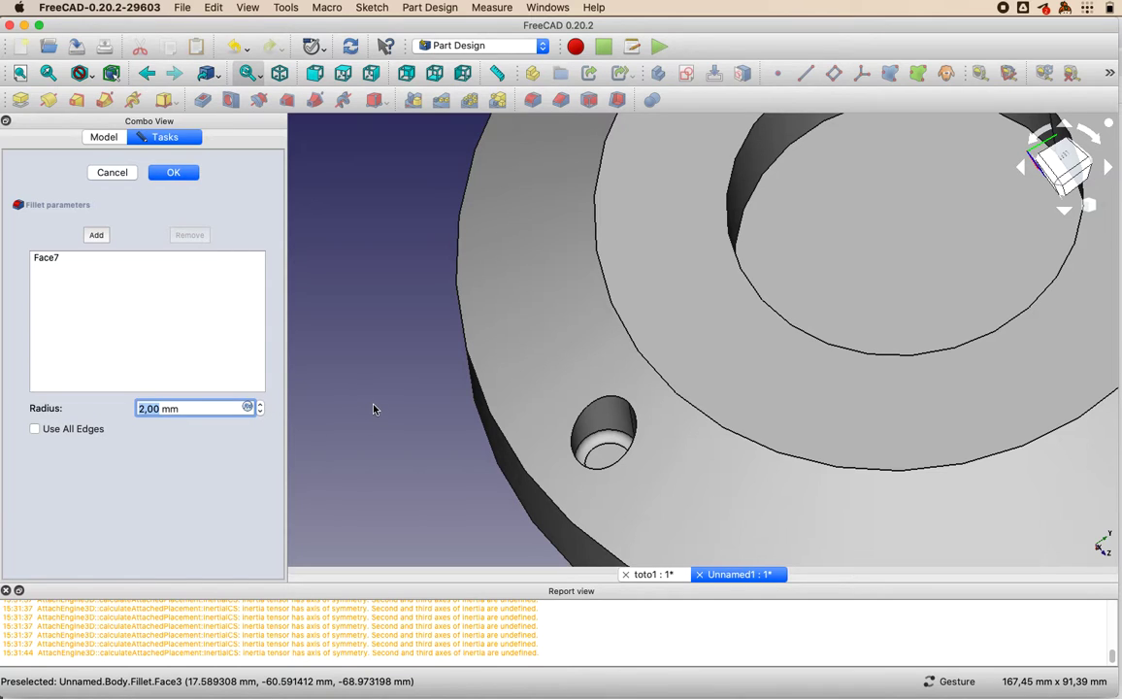
left_click(167, 171)
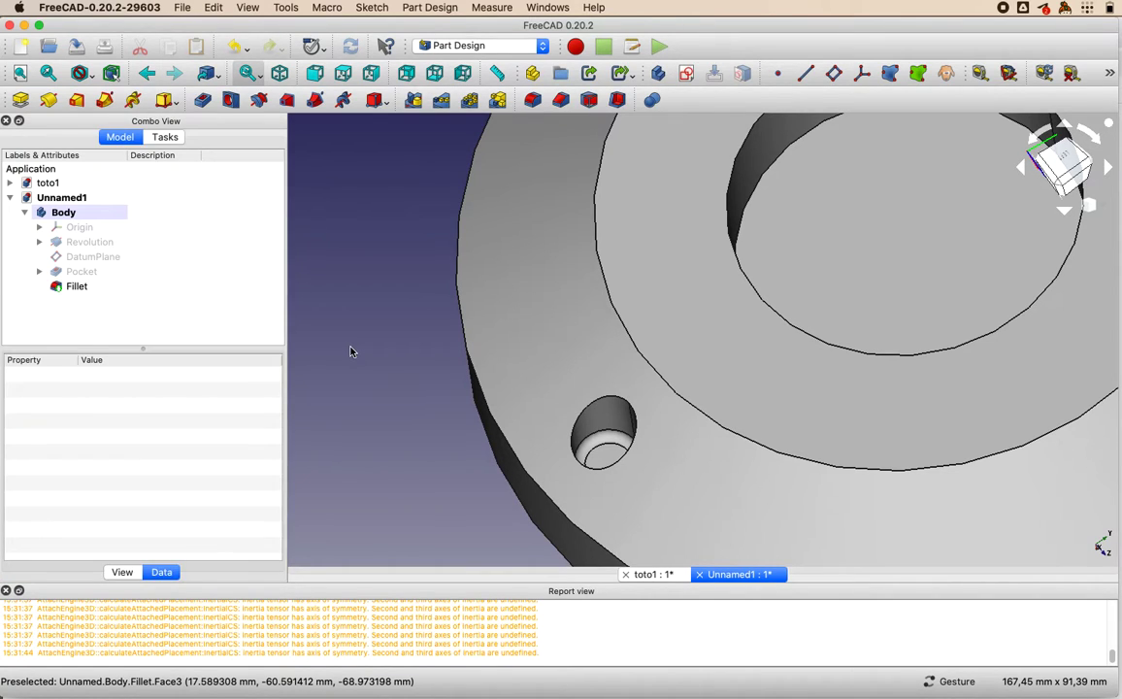
- Create a polar pattern of the pocket and its fillet with 10 occurrences over 360° about the normal sketch axis
scroll(352, 351, "down", 5)
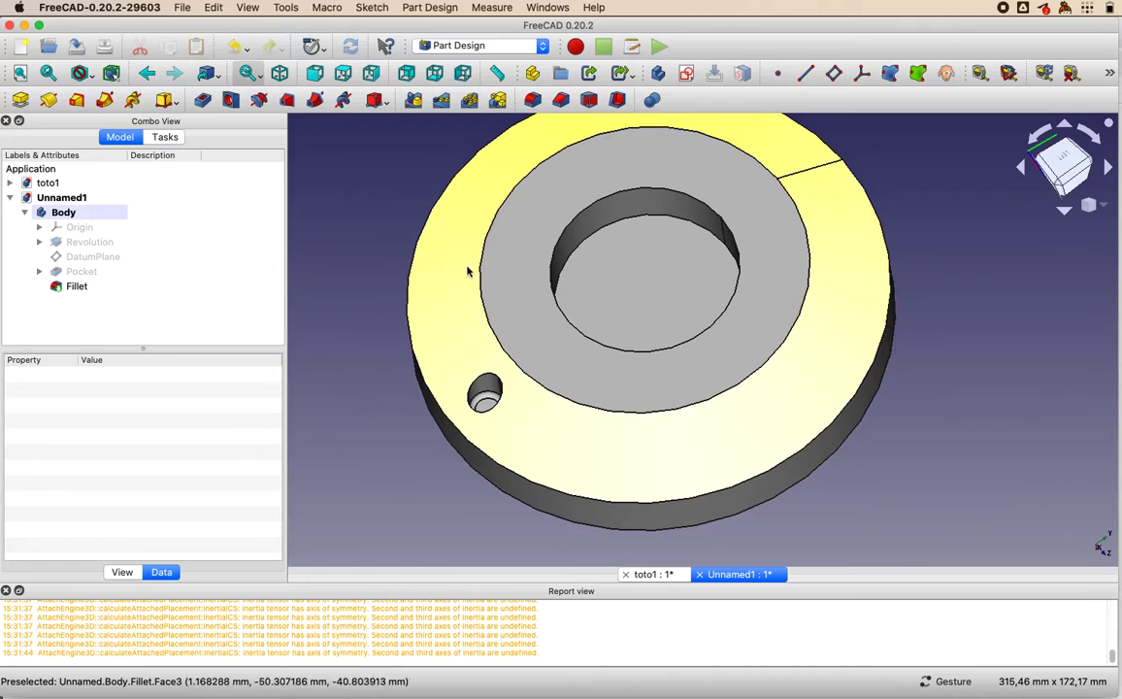
left_click(77, 275)
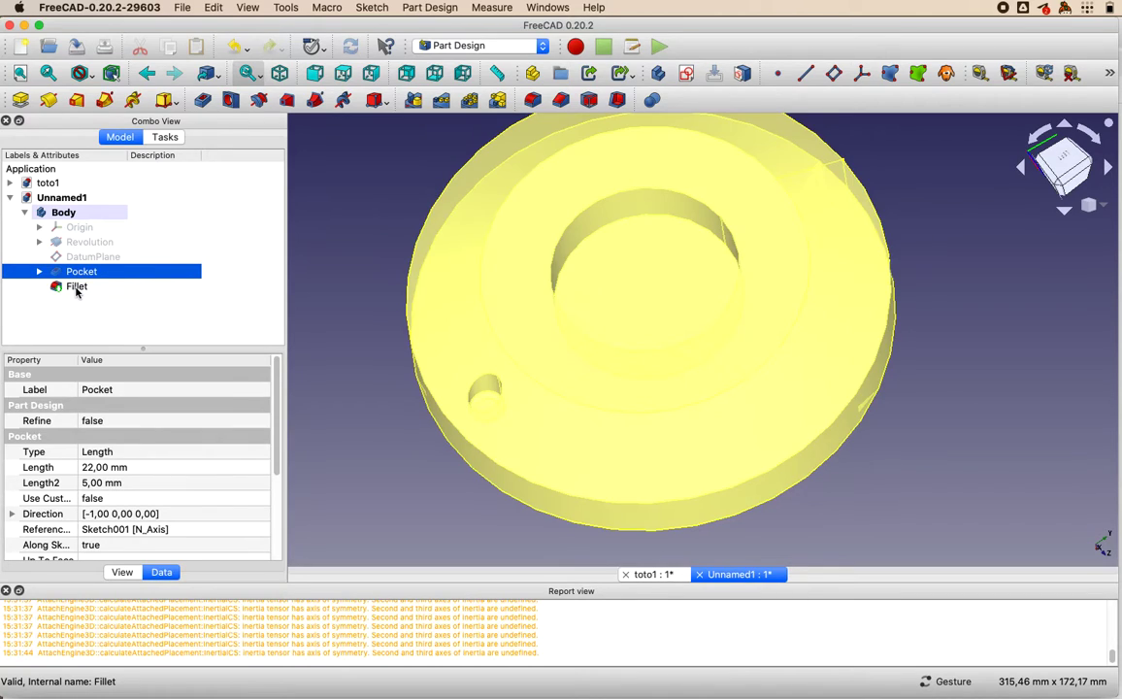
left_click(78, 289, "ctrl")
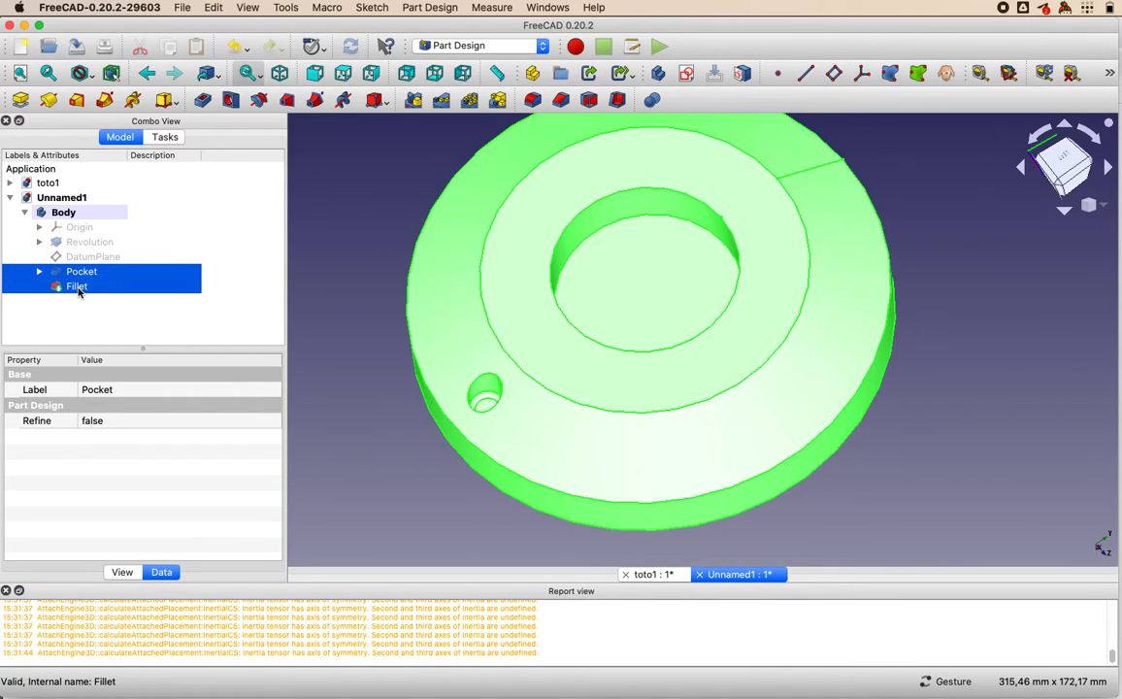
left_click(469, 103)
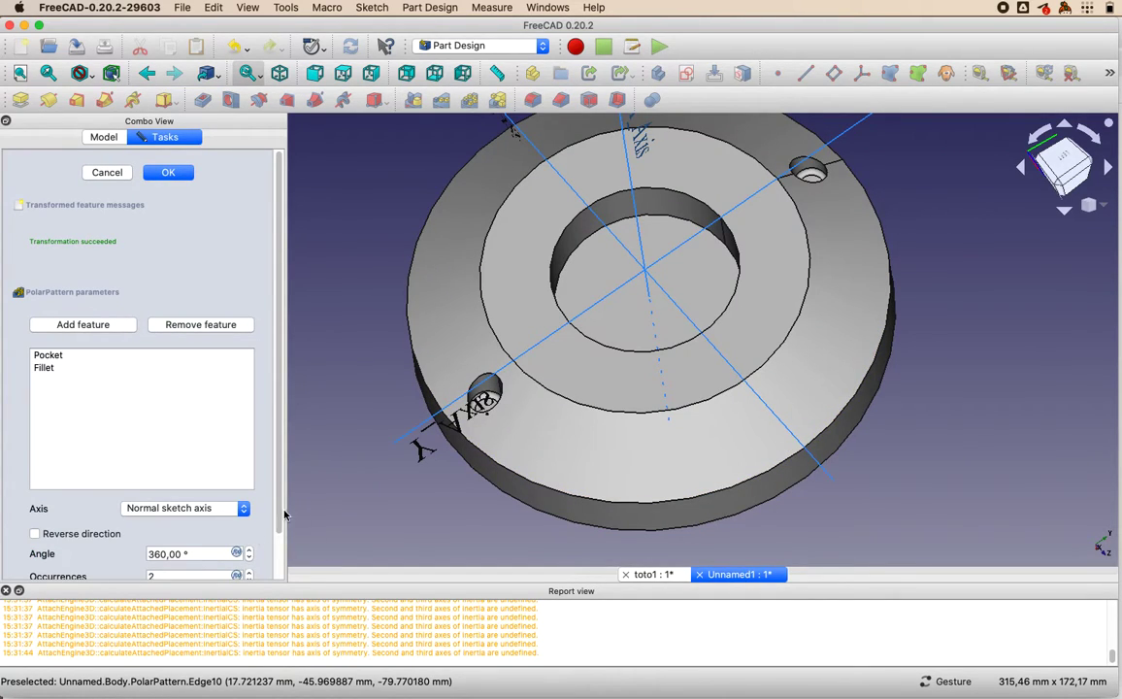
left_click_drag(277, 514, 265, 570)
left_click(249, 527)
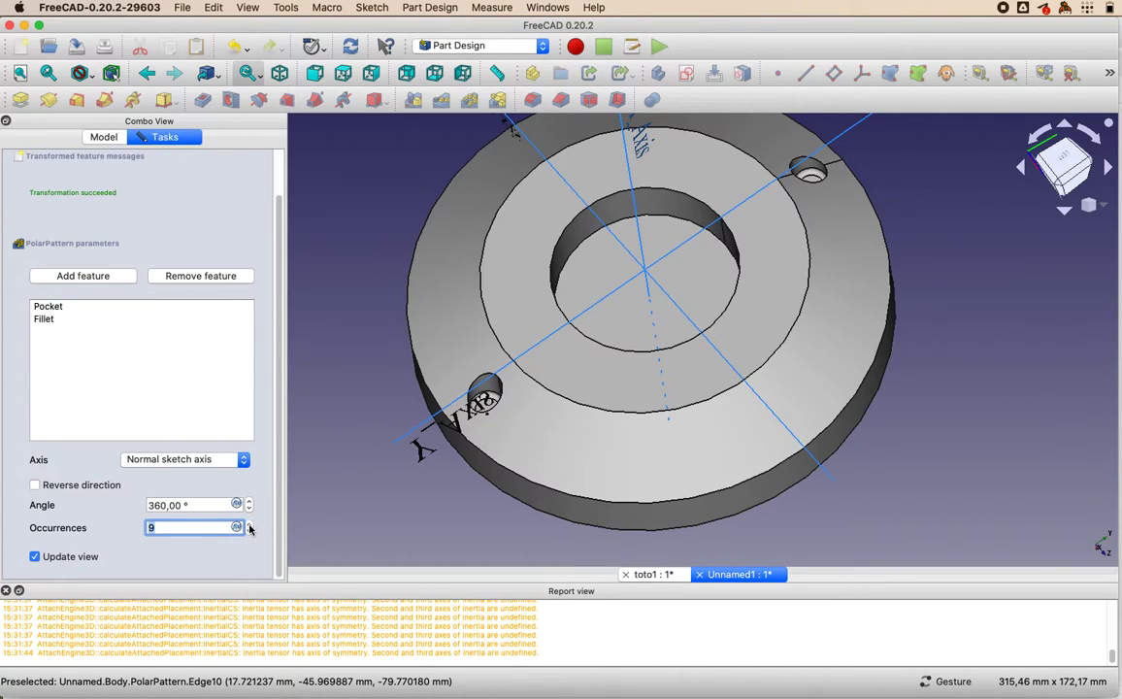
left_click(250, 525)
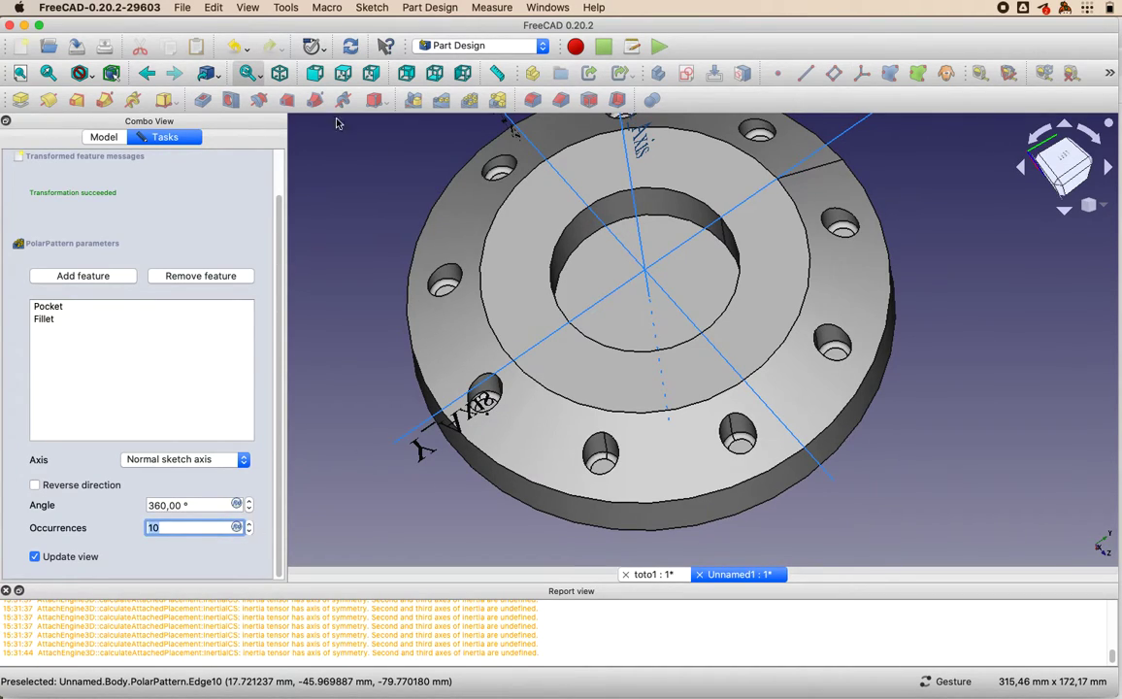
scroll(282, 204, "up", 2)
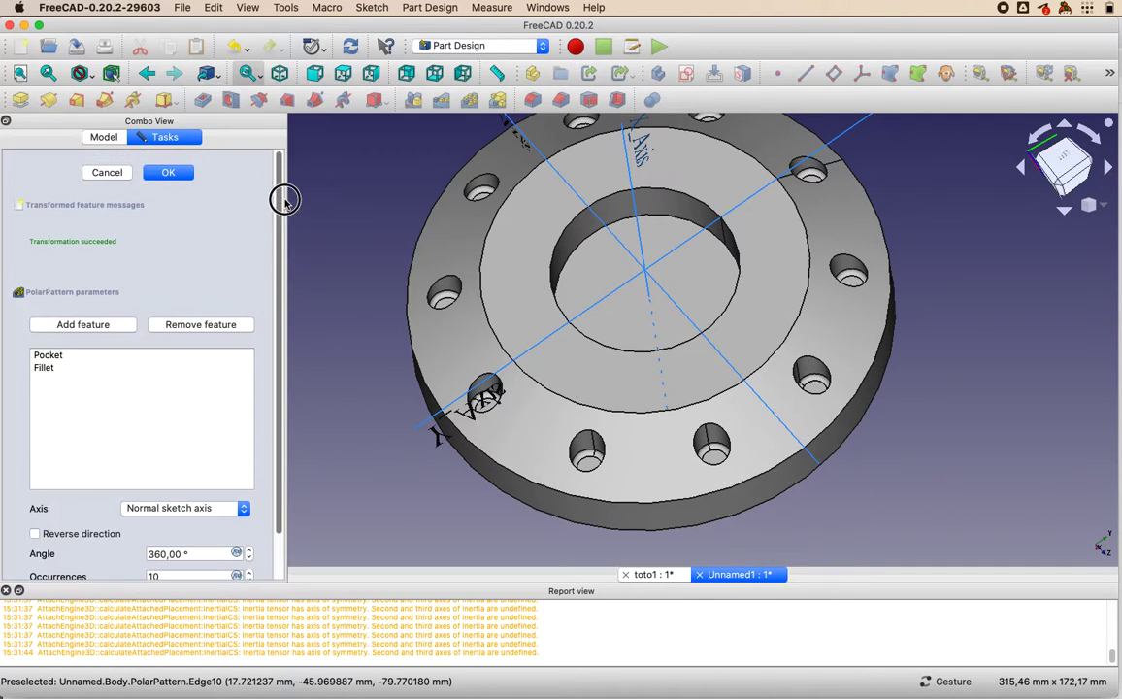
left_click(168, 173)
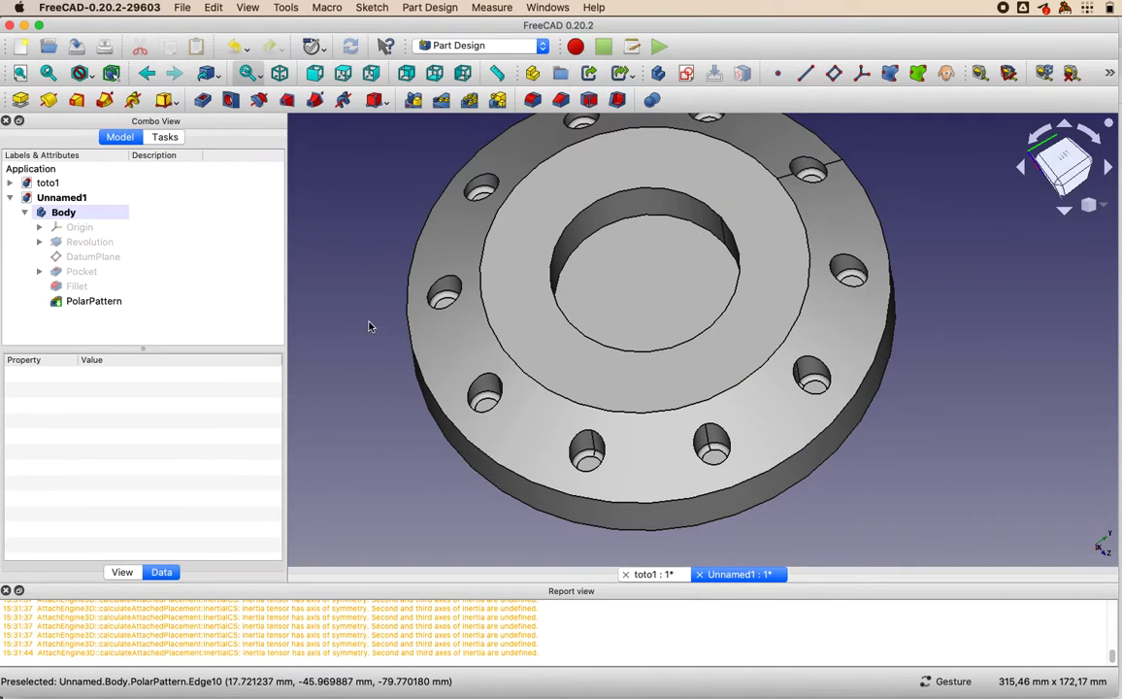
- Inspect the patterned disc from several angles and review the datum plane's attachment settings and offset without changing them
left_click_drag(369, 326, 401, 358)
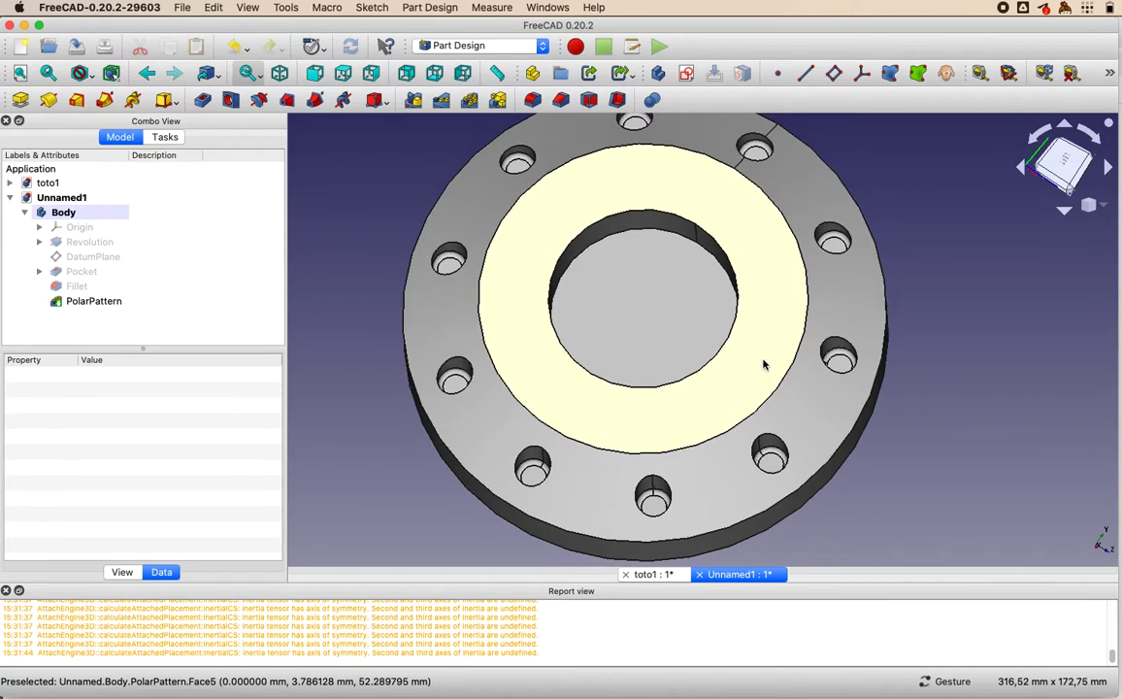
scroll(764, 363, "down", 3)
left_click_drag(977, 418, 828, 457)
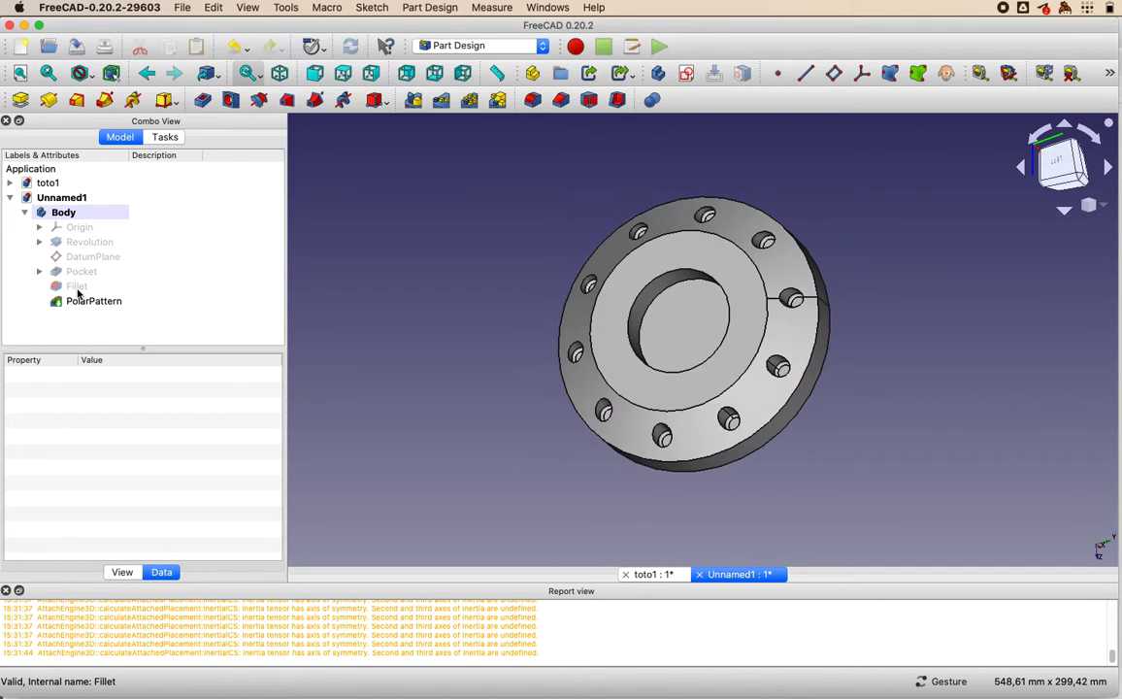
left_click(38, 271)
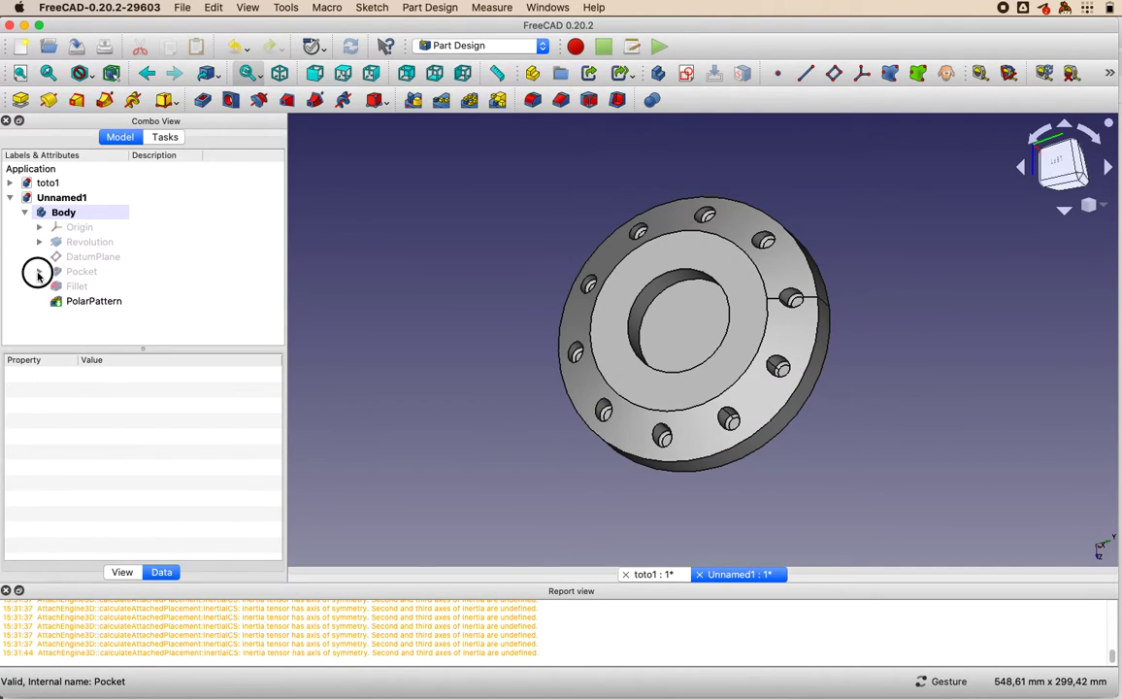
left_click(90, 258)
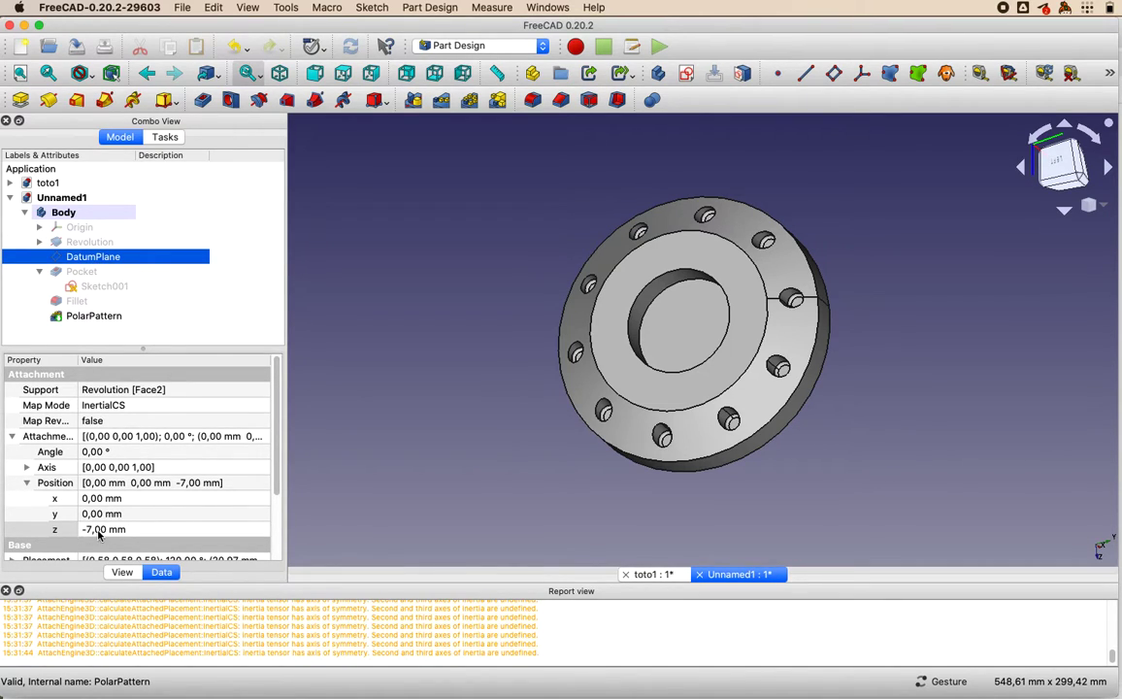
left_click(39, 242)
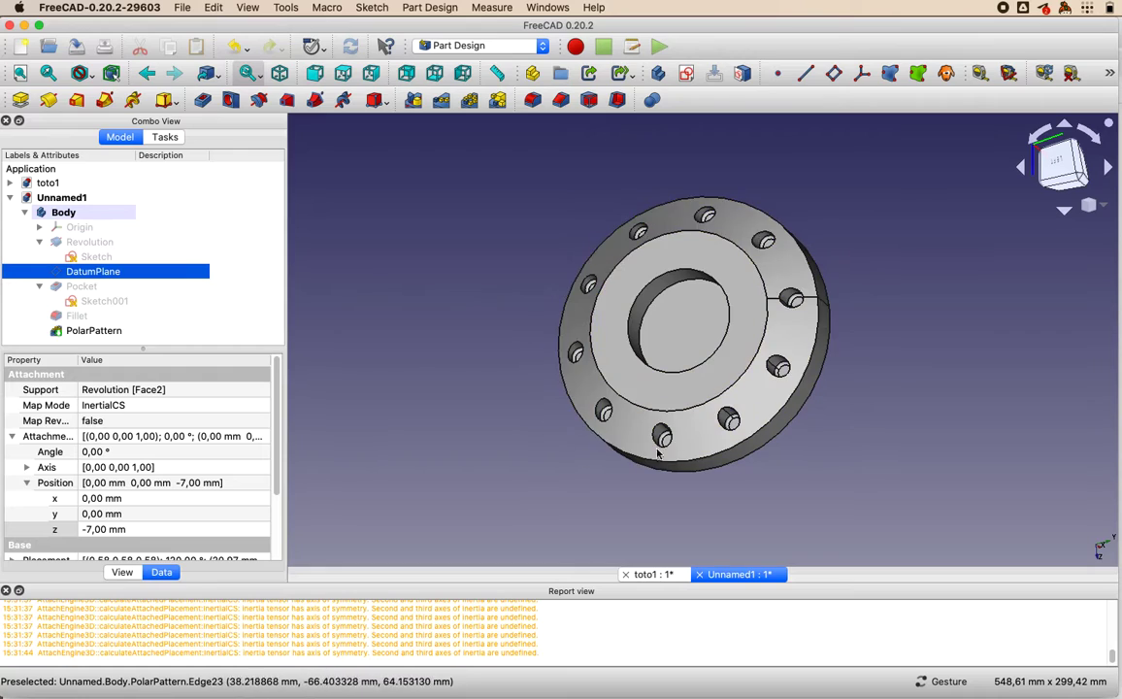
double_click(94, 273)
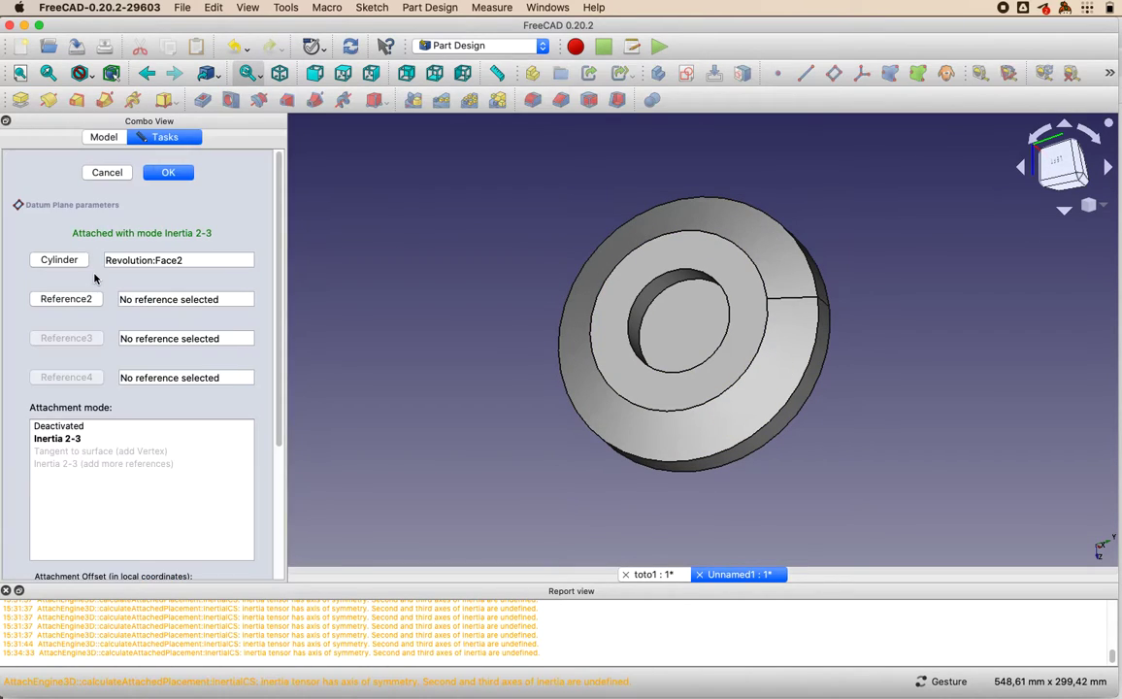
left_click(104, 174)
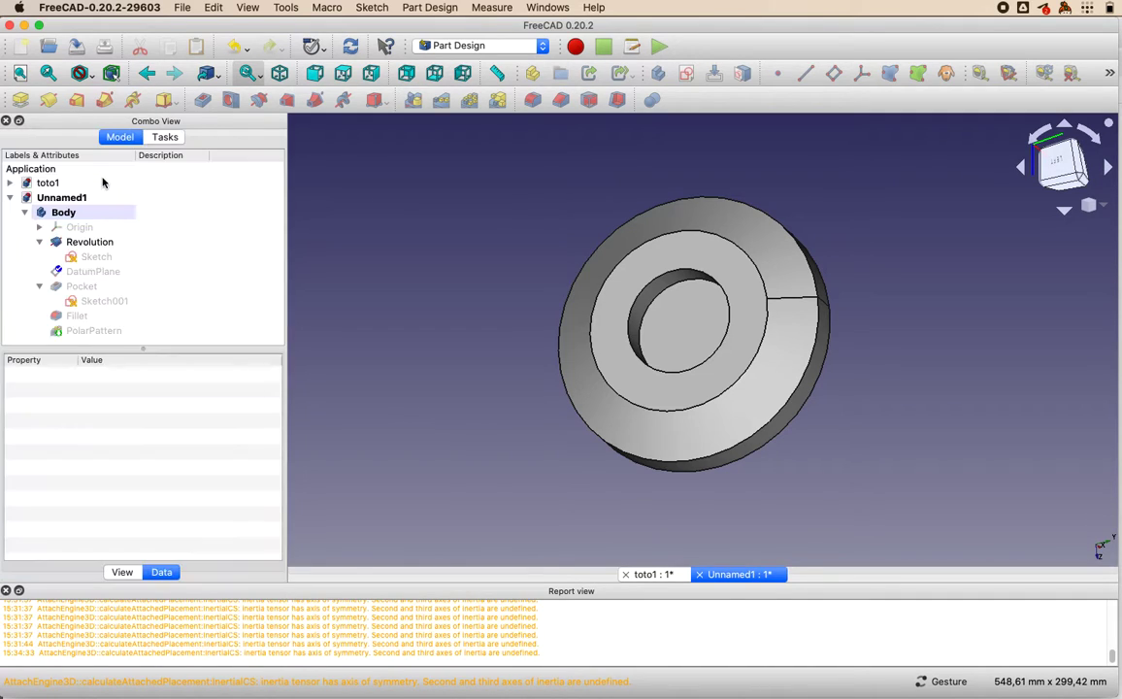
- Switch to the toto1 document and examine the profile sketch of its revolution
left_click(103, 182)
left_click(88, 245)
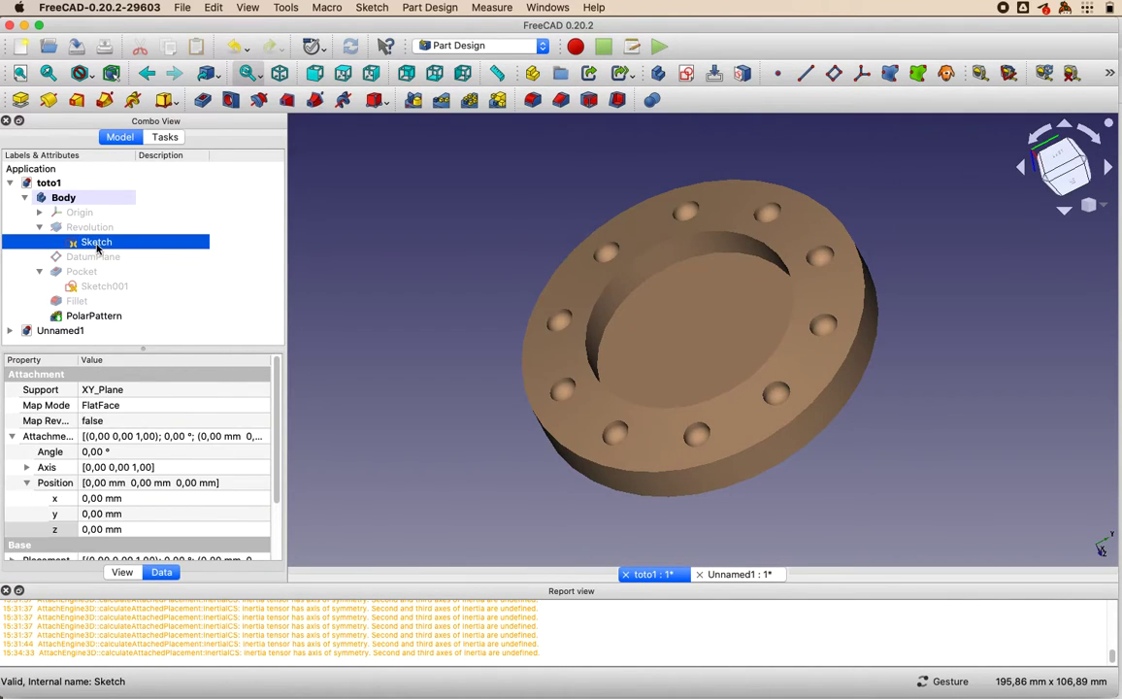
double_click(98, 246)
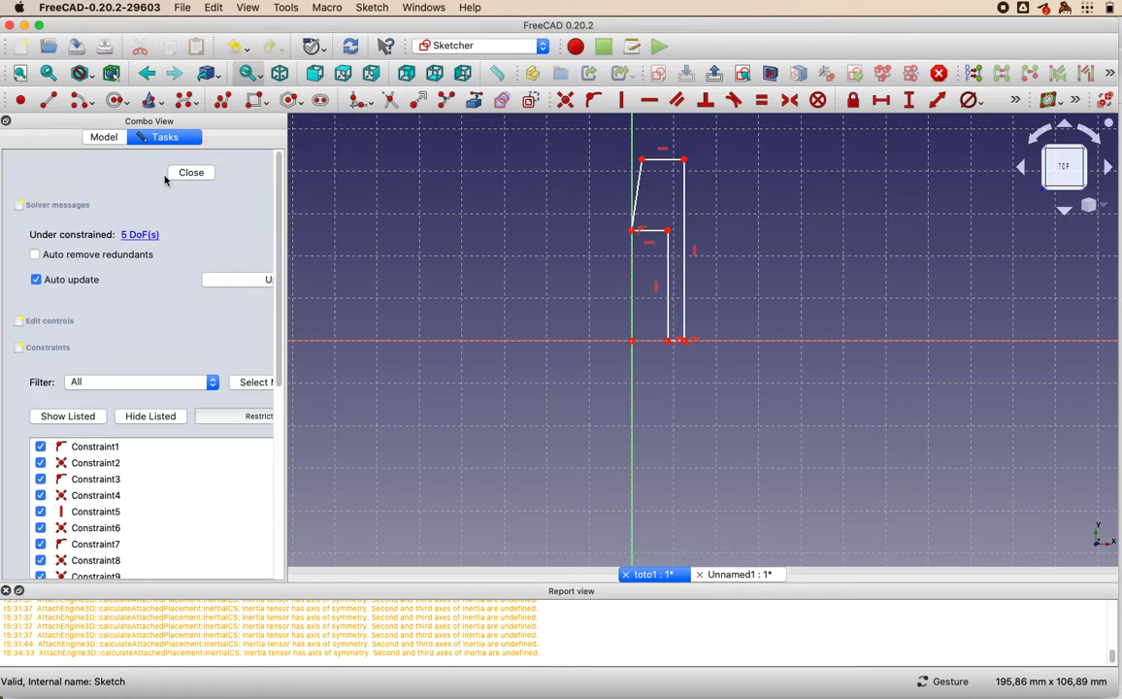
left_click(191, 174)
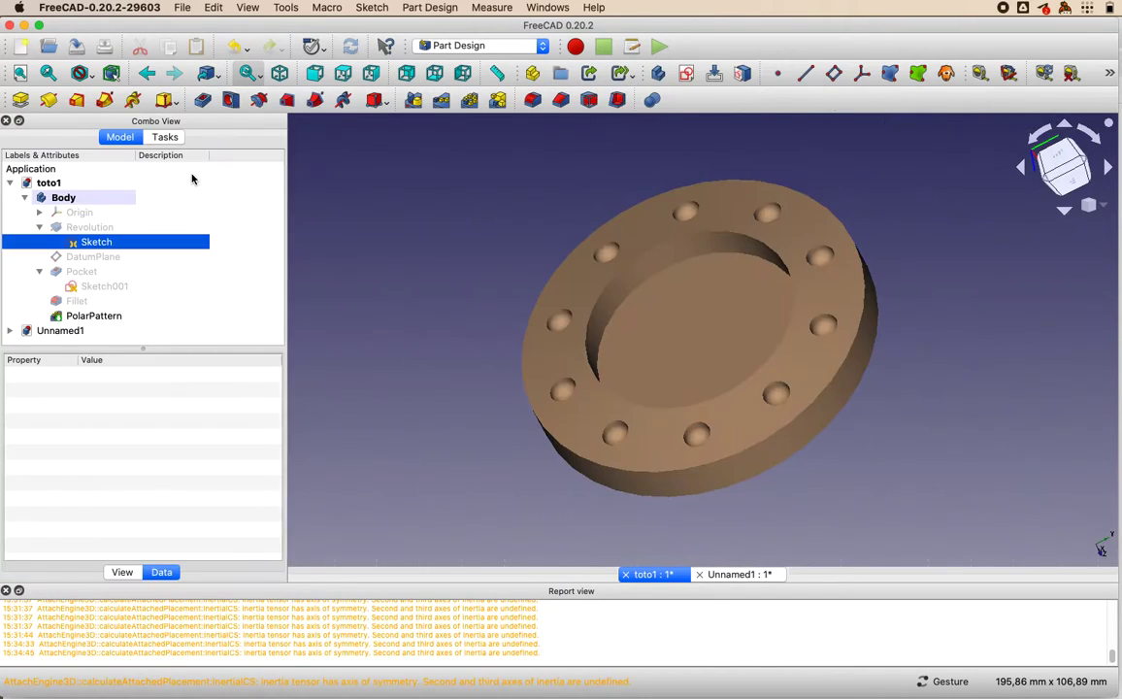
- Examine the revolution's profile sketch in the Unnamed1 document and view the finished disc from the side
left_click(10, 182)
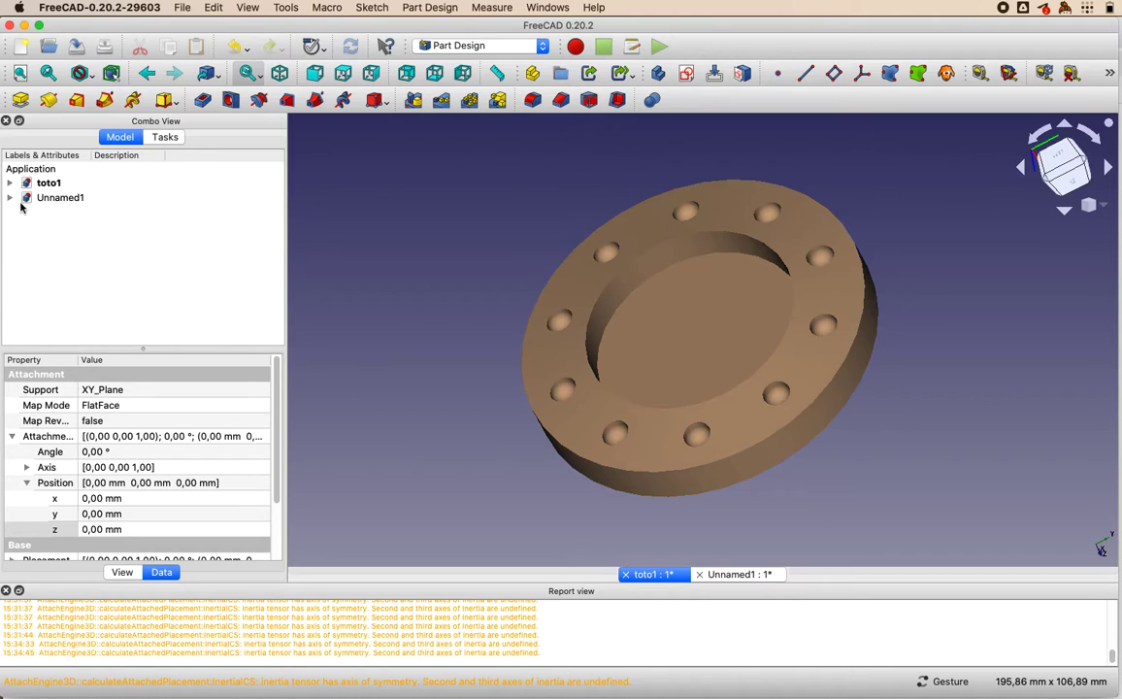
left_click(10, 199)
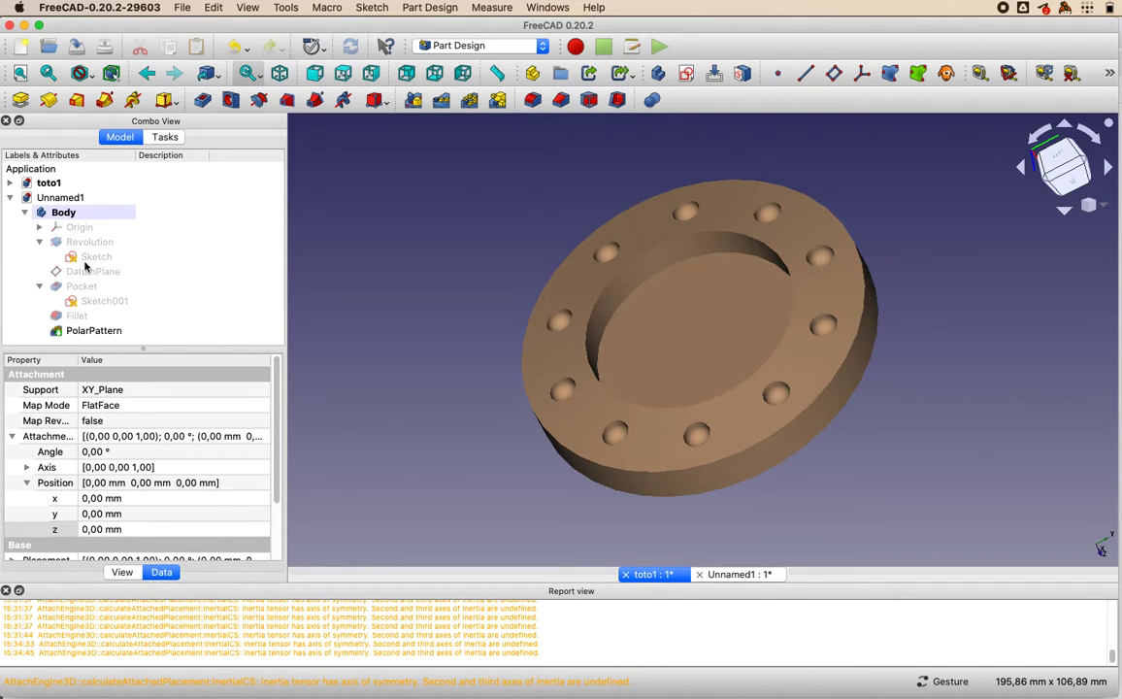
left_click(82, 258)
double_click(94, 255)
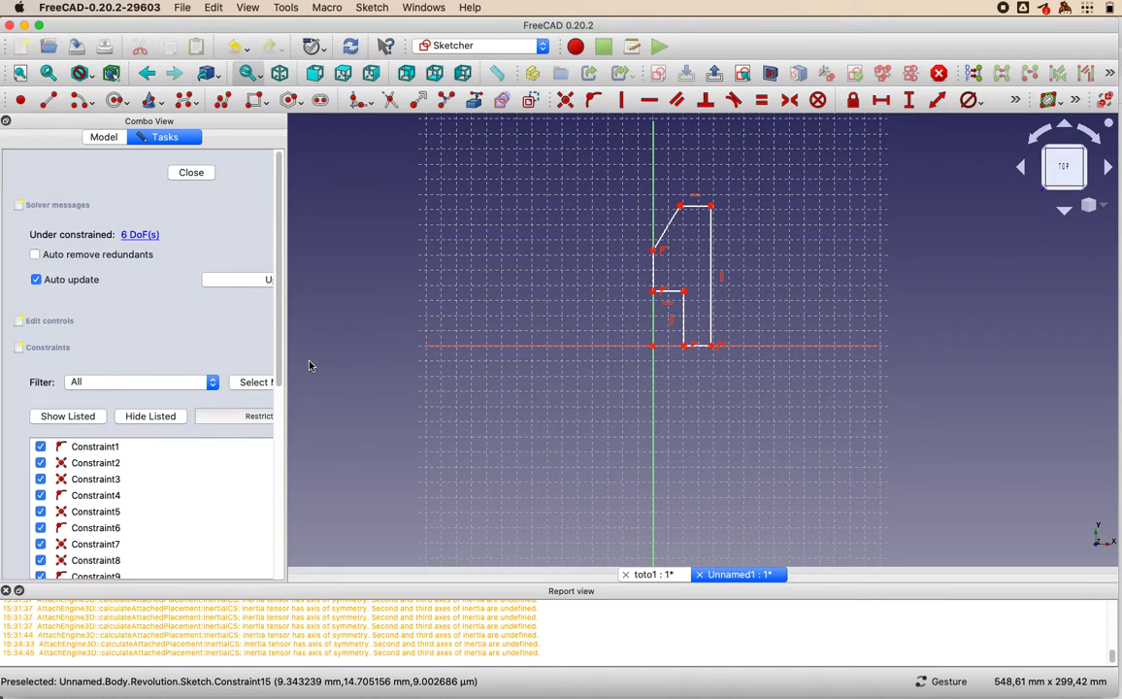
key("Escape")
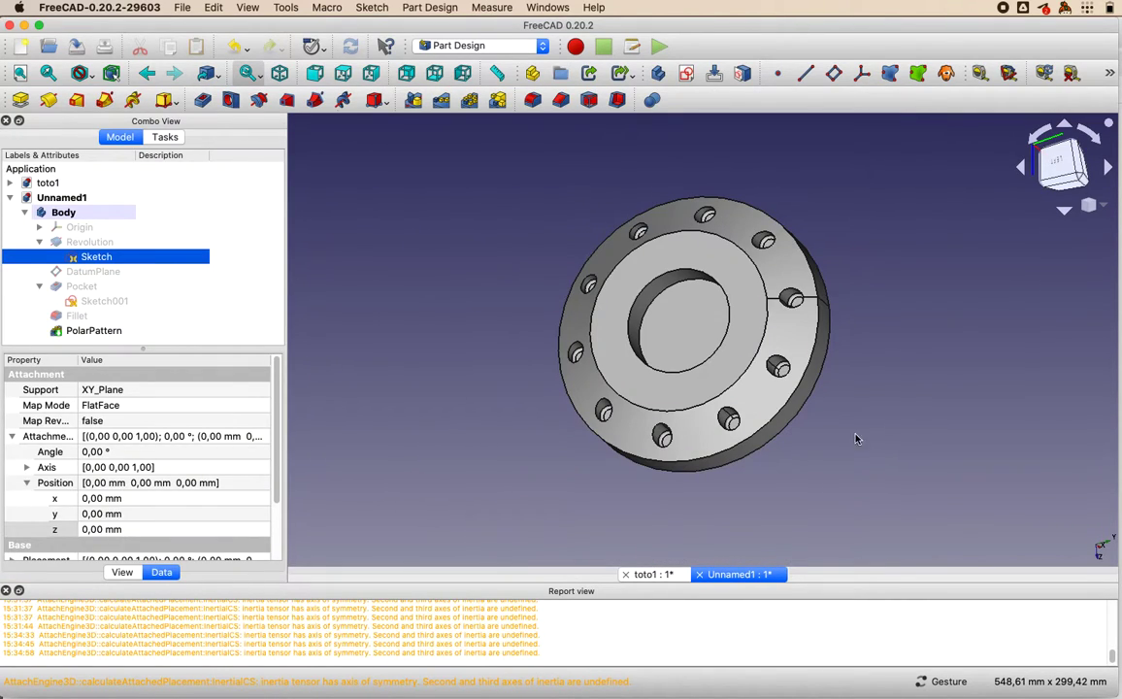
left_click_drag(881, 473, 821, 455)
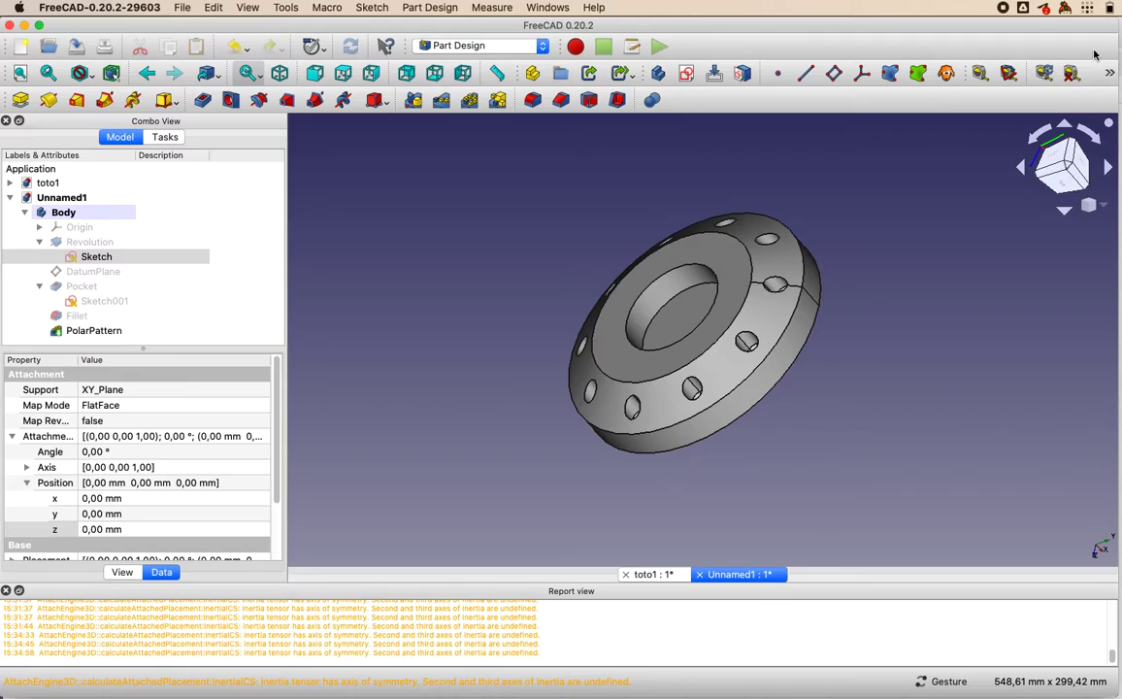